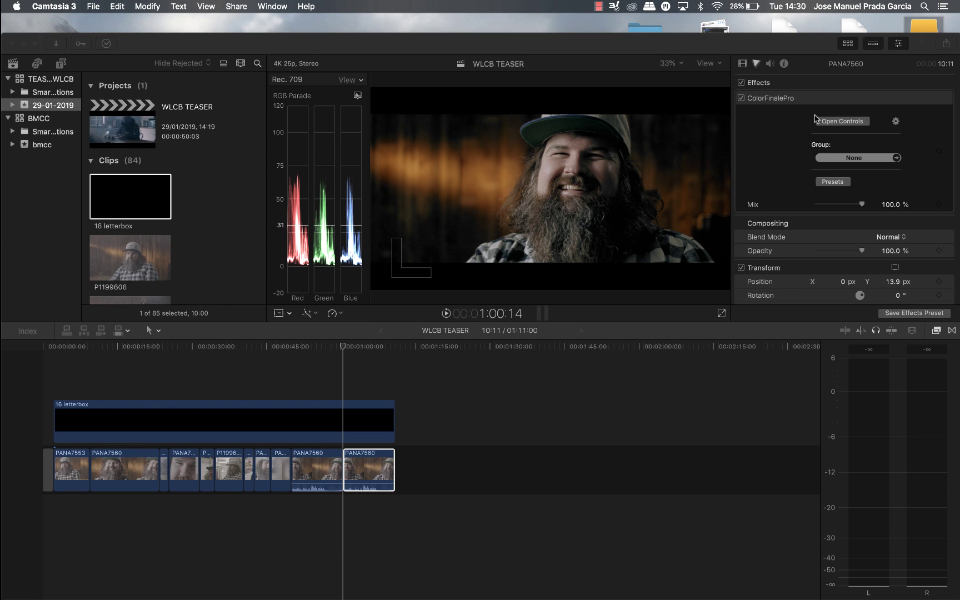
Step: Turn off the ColorFinalePro effect on clip PANA7560 to view the ungraded footage
{"action": "left_click", "coordinate": [741, 98]}
{"action": "left_click", "coordinate": [741, 98]}
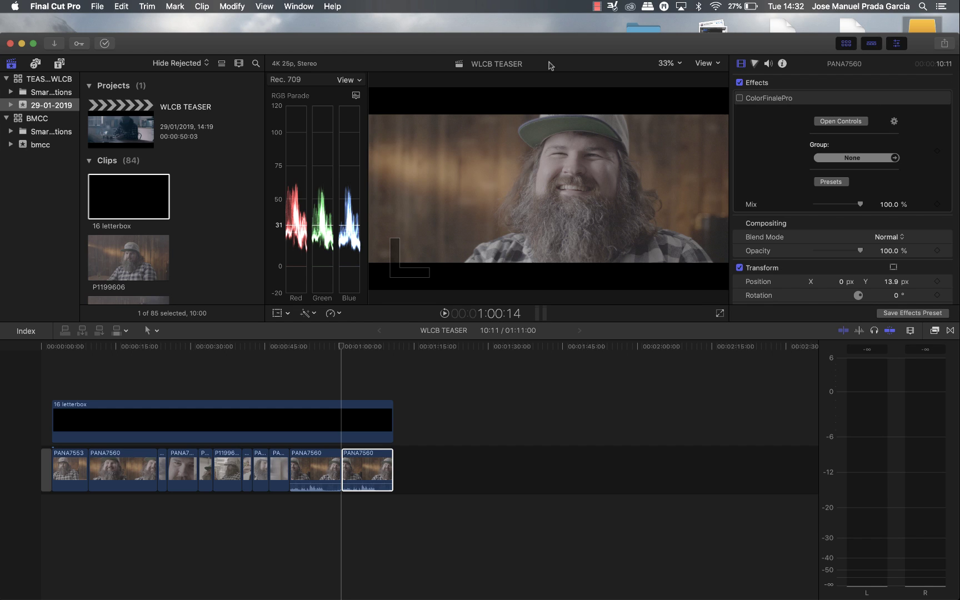
{"action": "left_click", "coordinate": [342, 347]}
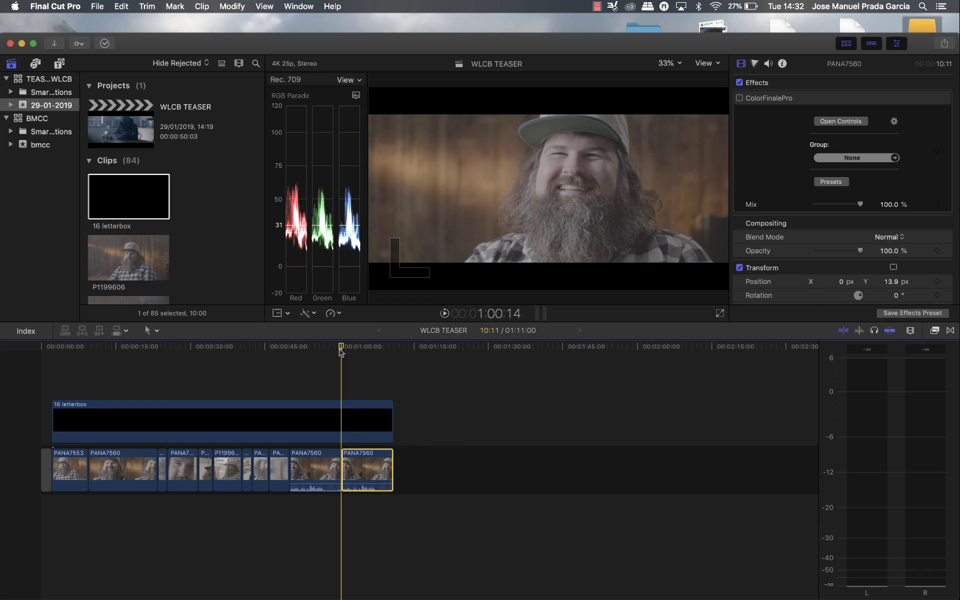
{"action": "left_click", "coordinate": [740, 98]}
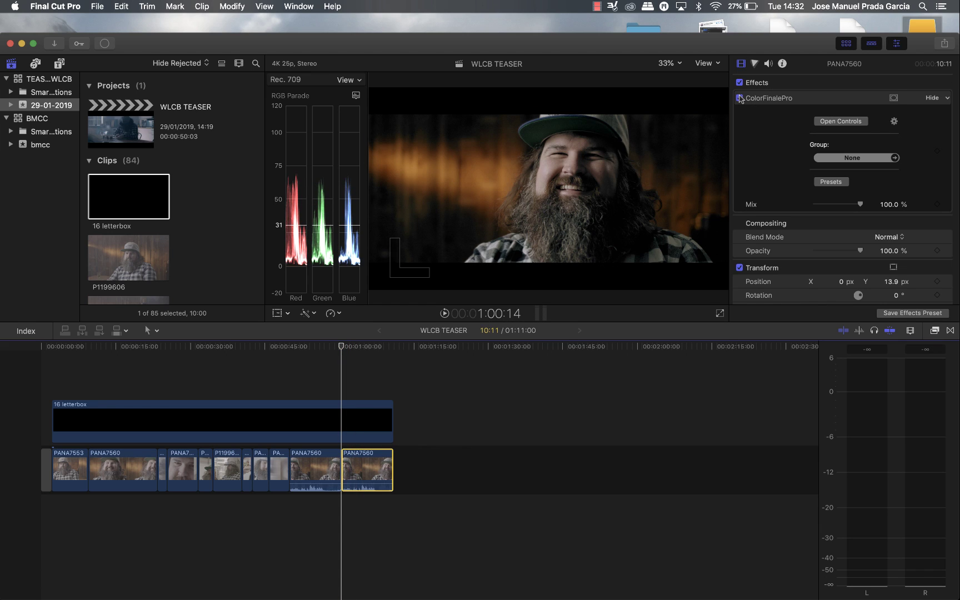
{"action": "left_click", "coordinate": [740, 99]}
{"action": "left_click", "coordinate": [740, 98]}
{"action": "left_click", "coordinate": [740, 98]}
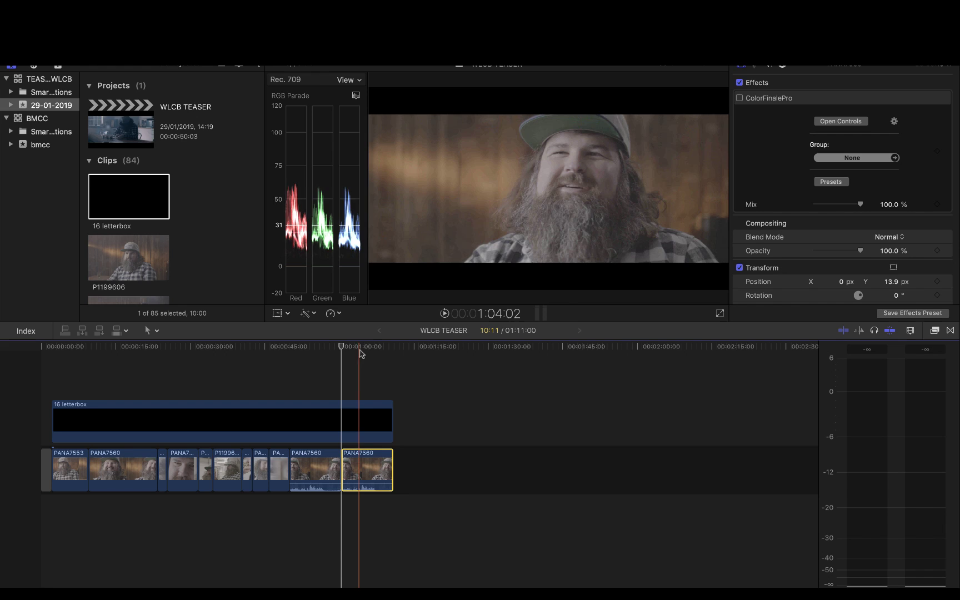
{"action": "left_click", "coordinate": [740, 98]}
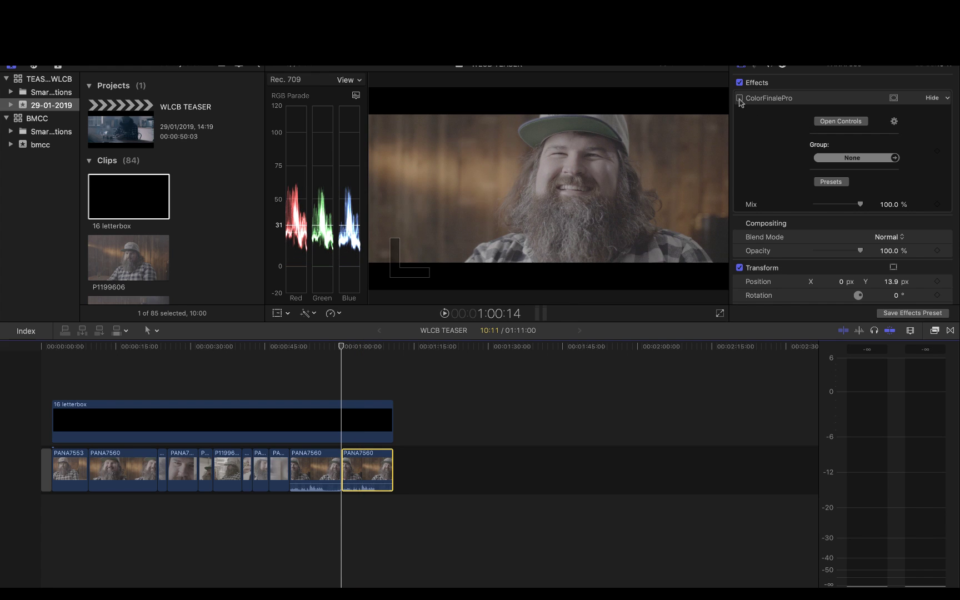
{"action": "left_click", "coordinate": [740, 98]}
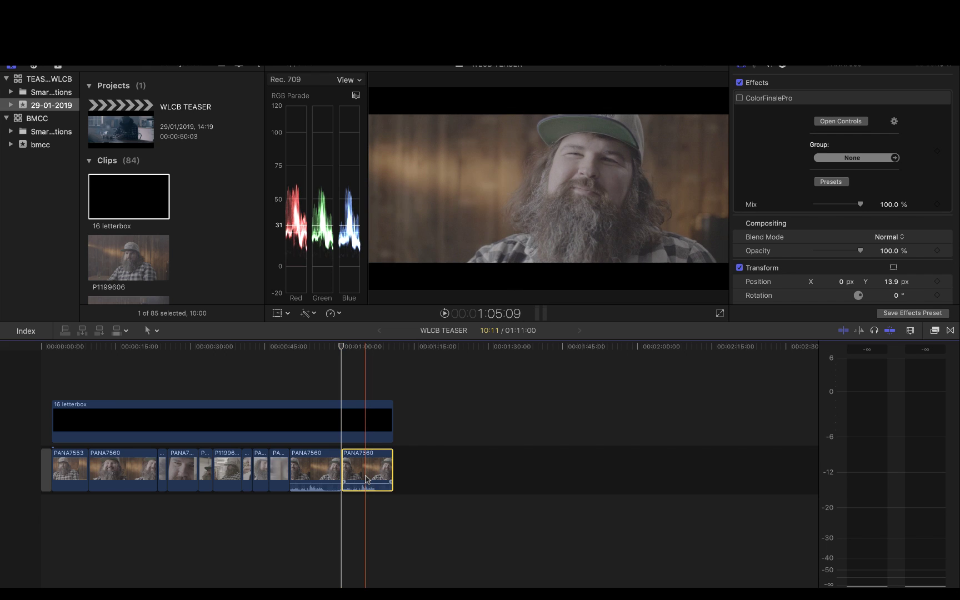
Step: Delete the old ColorFinalePro effect and drag a fresh ColorFinalePro from Color Finale onto PANA7560
{"action": "left_click", "coordinate": [784, 103]}
{"action": "key", "text": "Delete"}
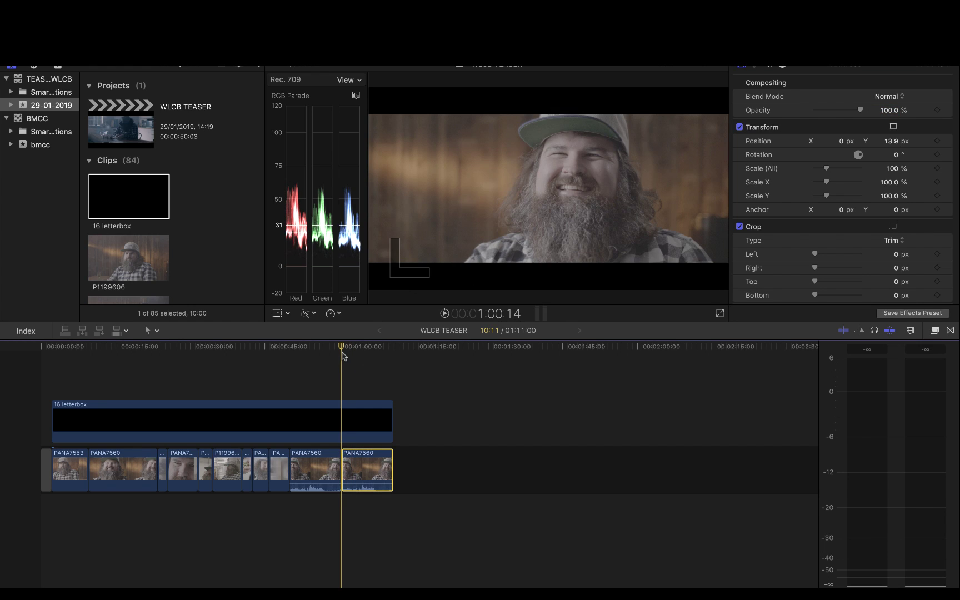
{"action": "left_click", "coordinate": [935, 331]}
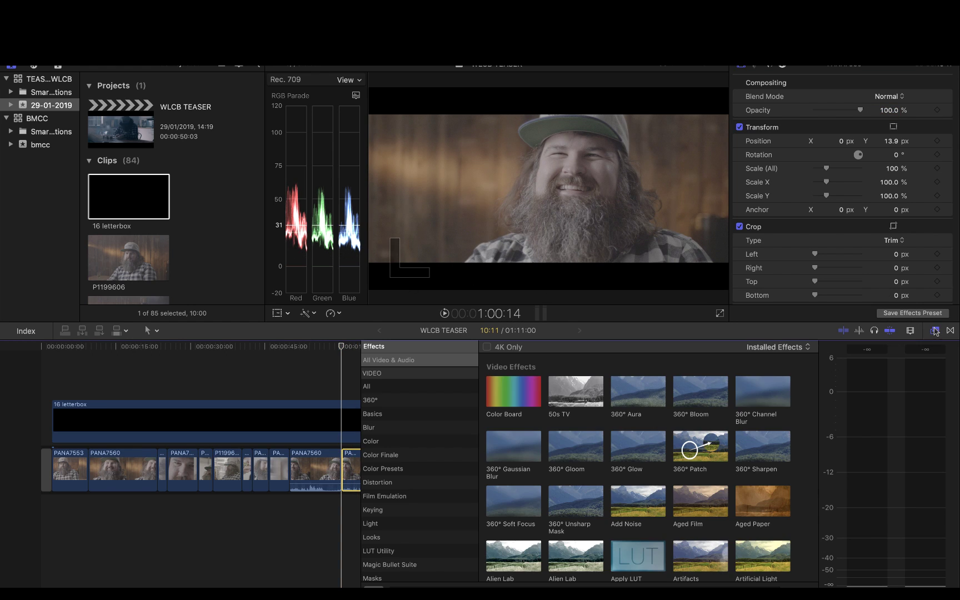
{"action": "left_click", "coordinate": [383, 455]}
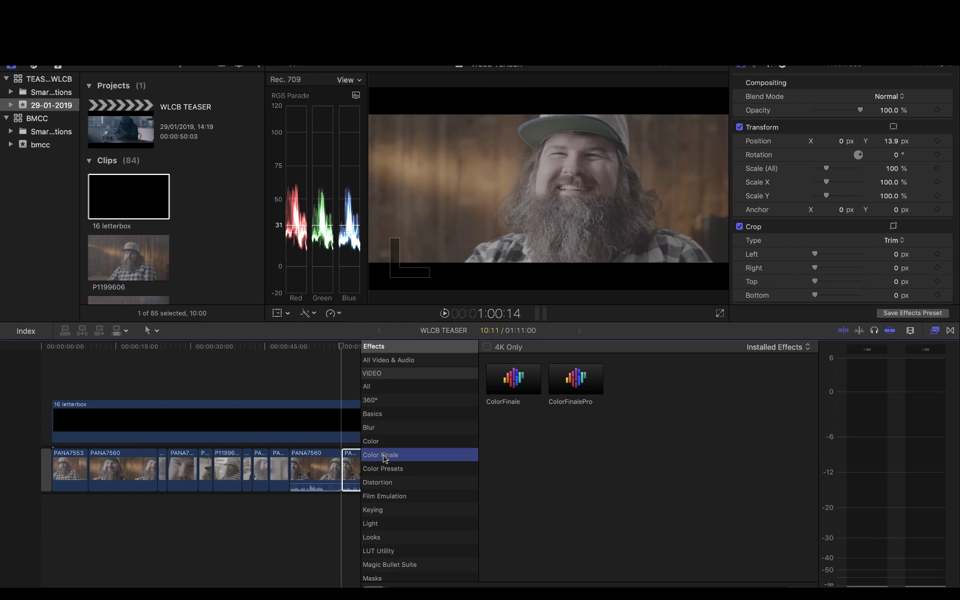
{"action": "left_click_drag", "start_coordinate": [572, 383], "coordinate": [355, 478]}
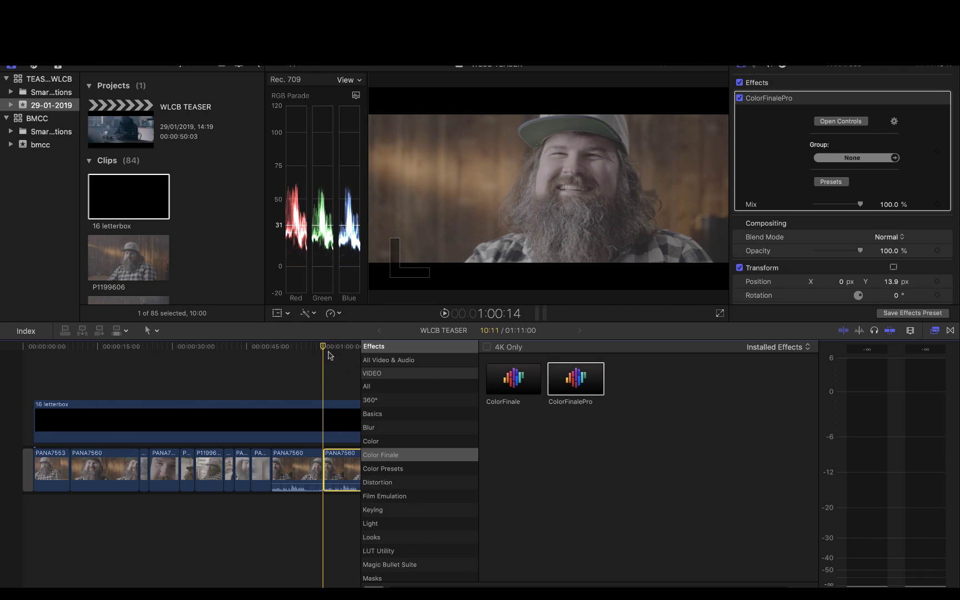
{"action": "scroll", "coordinate": [326, 354], "scroll_direction": "right", "scroll_amount": 3}
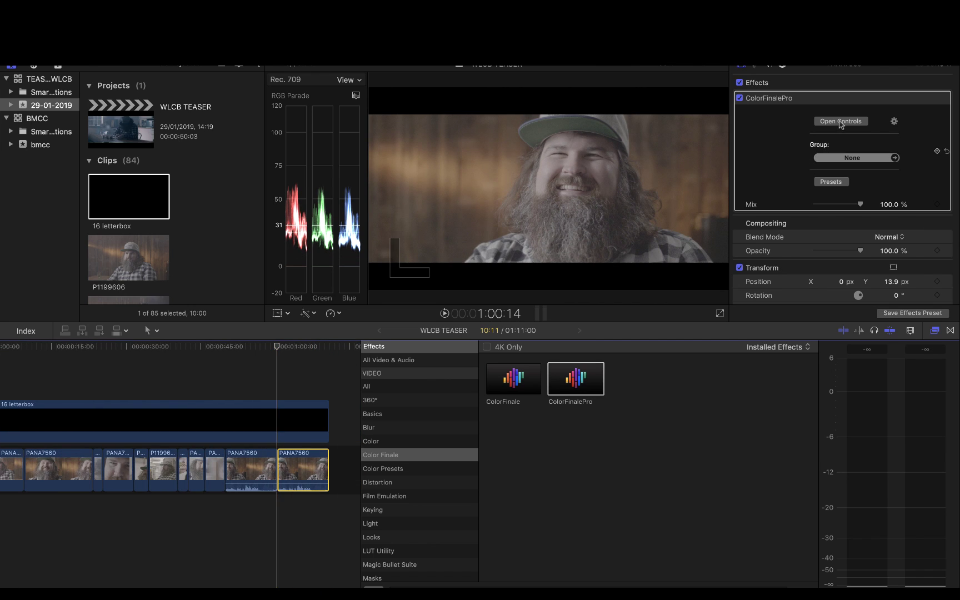
Step: Open the Color Finale Pro grading window and position it lower on screen
{"action": "left_click", "coordinate": [840, 121]}
{"action": "left_click", "coordinate": [286, 350]}
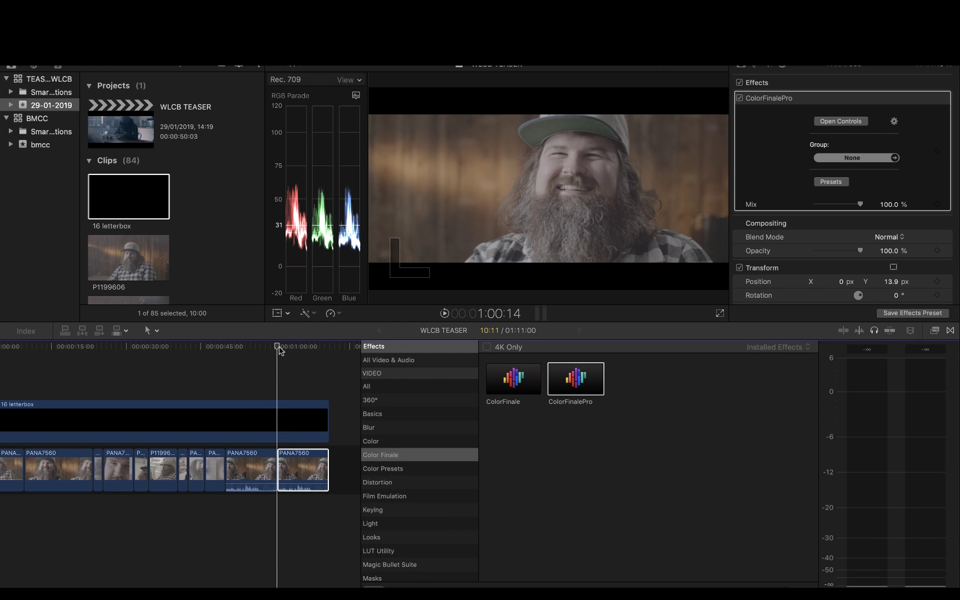
{"action": "left_click", "coordinate": [840, 123]}
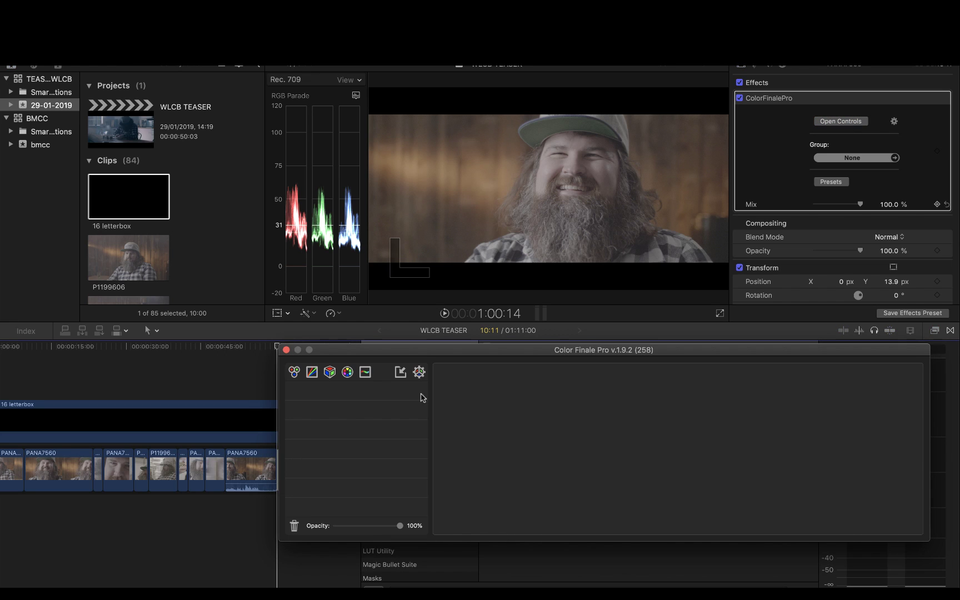
{"action": "left_click_drag", "start_coordinate": [421, 355], "coordinate": [462, 422]}
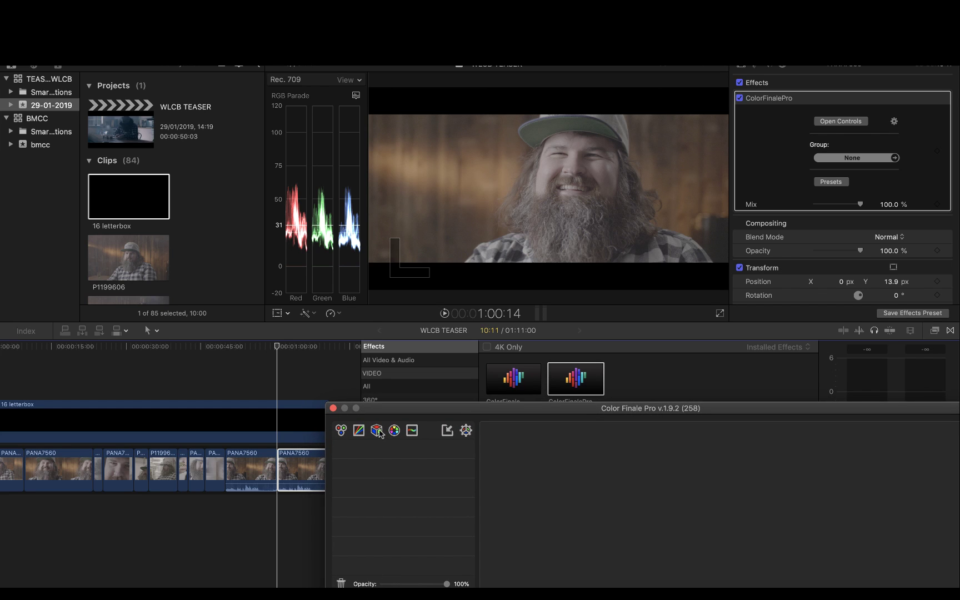
Step: Add a LUT Utility layer using the Millenio LUT at 55% opacity
{"action": "left_click", "coordinate": [378, 431]}
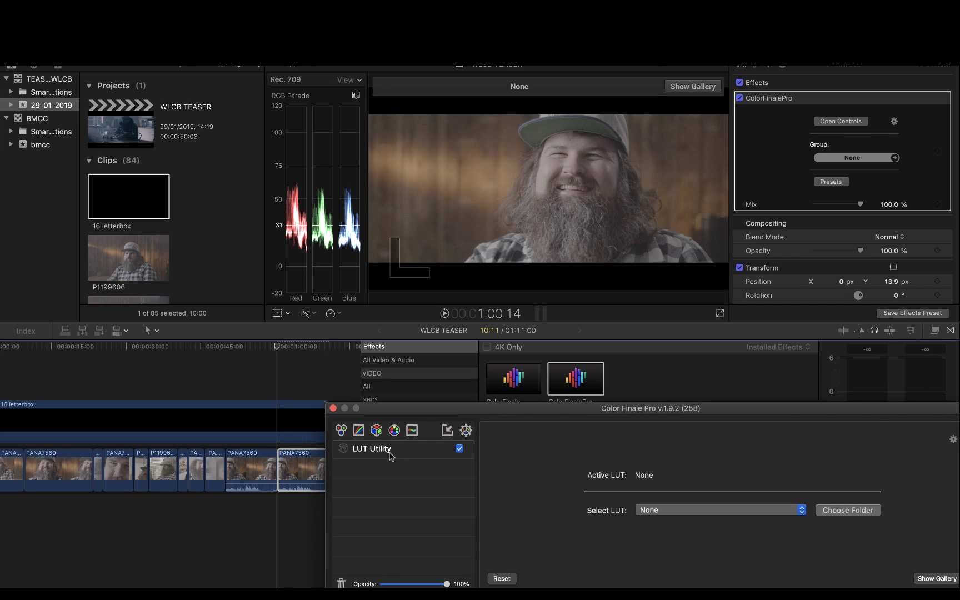
{"action": "left_click", "coordinate": [672, 510]}
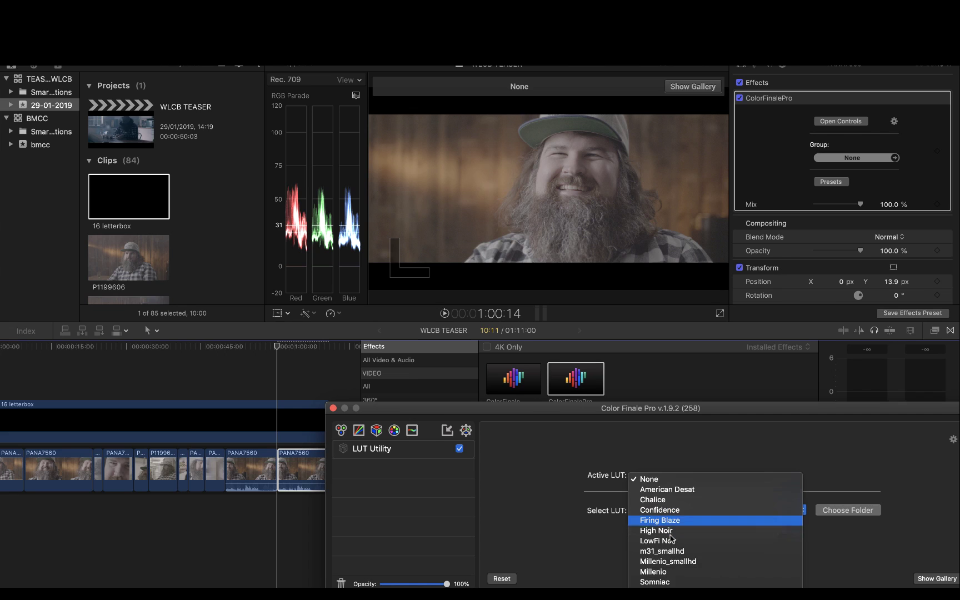
{"action": "left_click", "coordinate": [664, 562]}
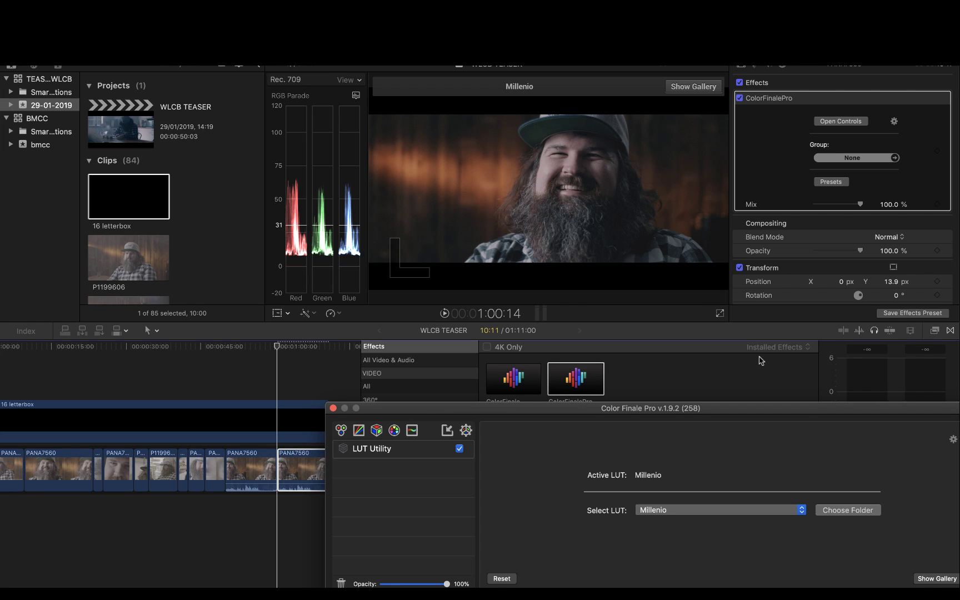
{"action": "left_click_drag", "start_coordinate": [821, 414], "coordinate": [803, 353]}
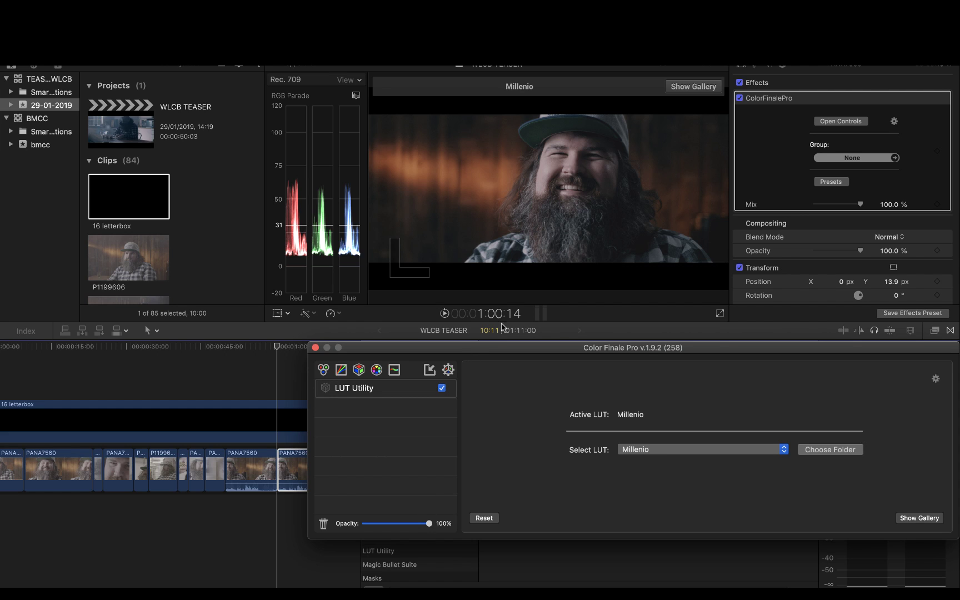
{"action": "left_click_drag", "start_coordinate": [430, 526], "coordinate": [403, 525]}
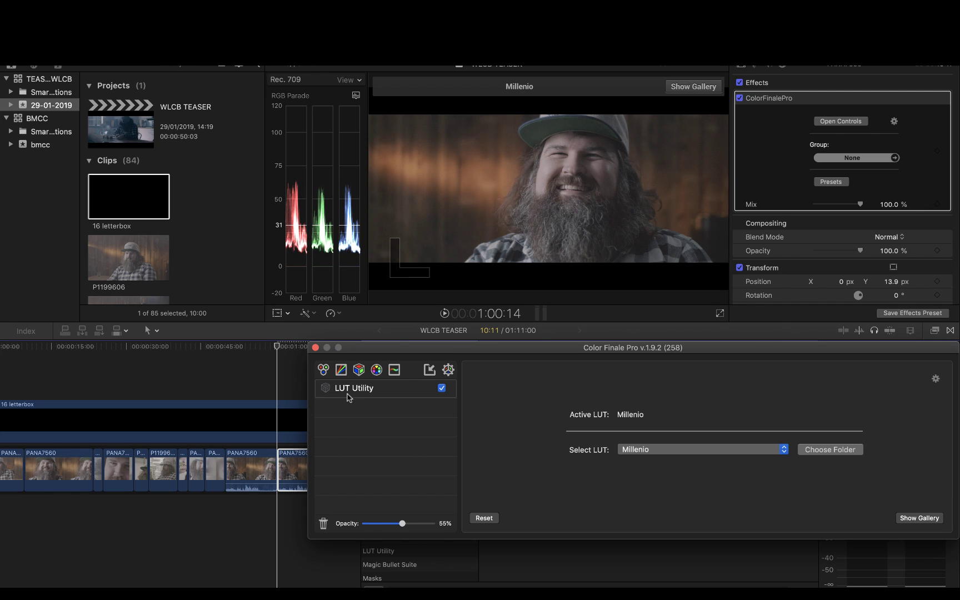
Step: Add a Curves layer above LUT Utility and pull its master black point slightly right
{"action": "left_click", "coordinate": [342, 371]}
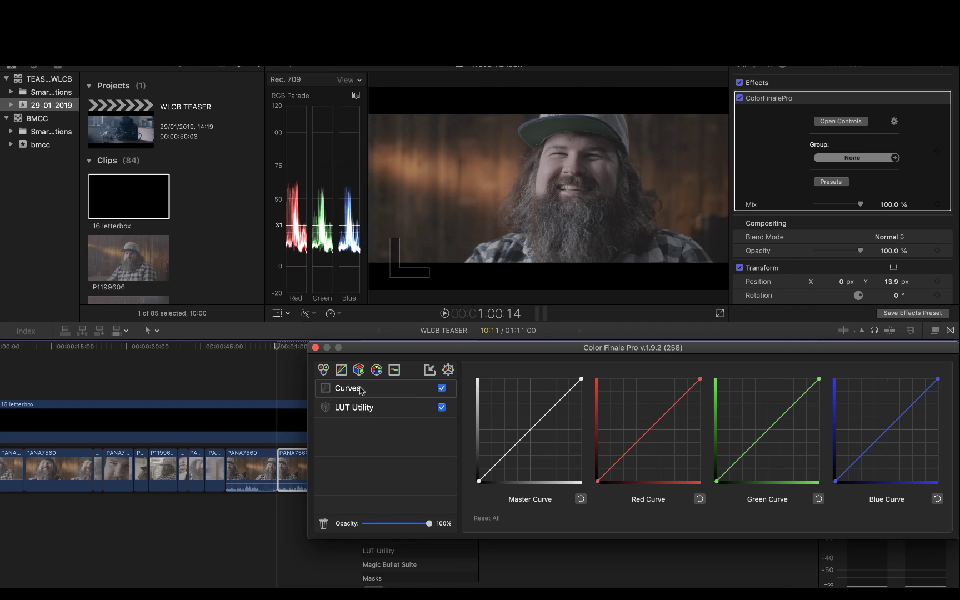
{"action": "left_click_drag", "start_coordinate": [361, 391], "coordinate": [362, 410]}
{"action": "left_click_drag", "start_coordinate": [478, 481], "coordinate": [500, 480]}
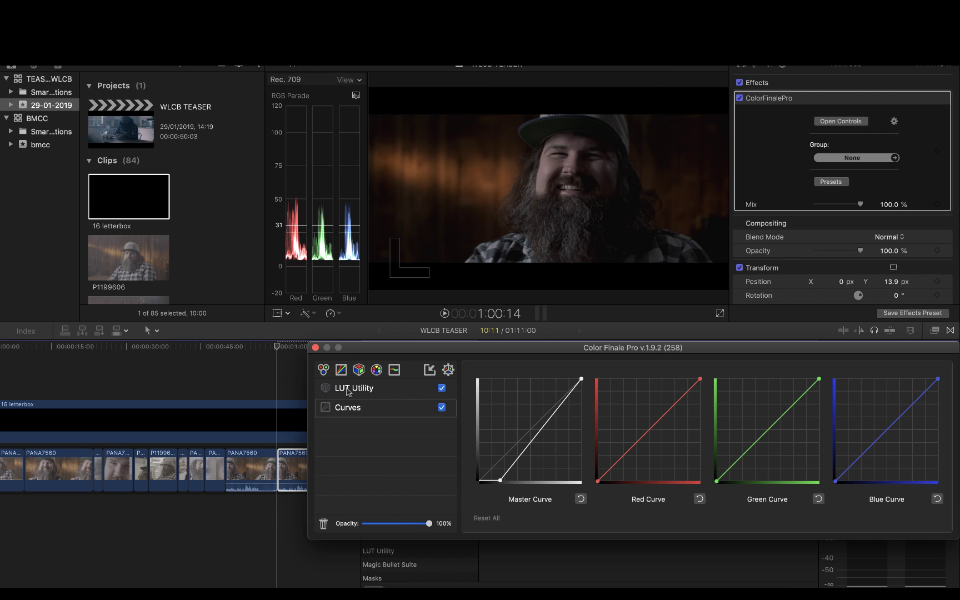
{"action": "left_click_drag", "start_coordinate": [352, 411], "coordinate": [351, 389]}
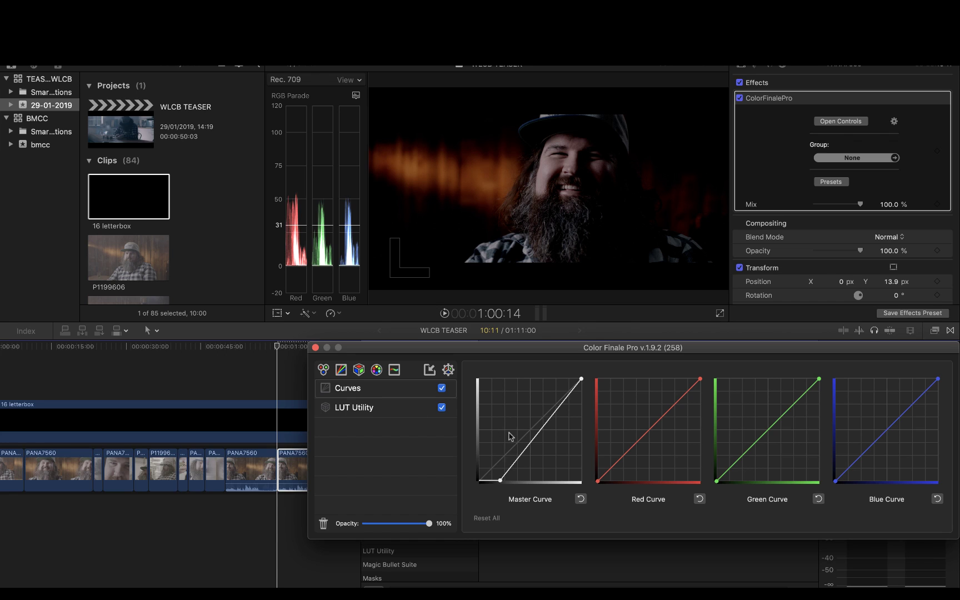
{"action": "left_click_drag", "start_coordinate": [501, 480], "coordinate": [499, 480]}
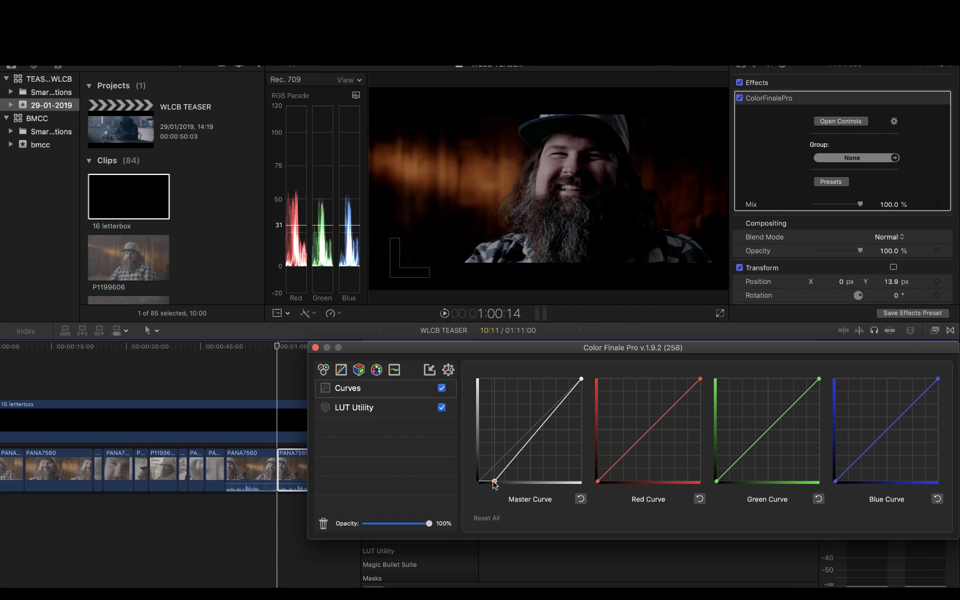
{"action": "left_click_drag", "start_coordinate": [494, 484], "coordinate": [489, 483]}
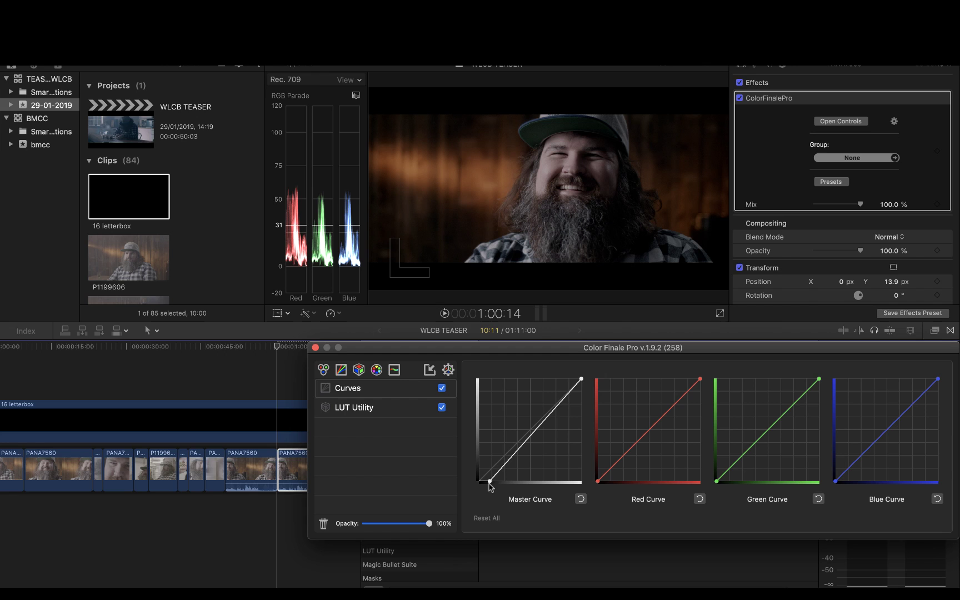
Step: Lower the Millenio LUT Utility layer's opacity to 44%
{"action": "left_click", "coordinate": [358, 410]}
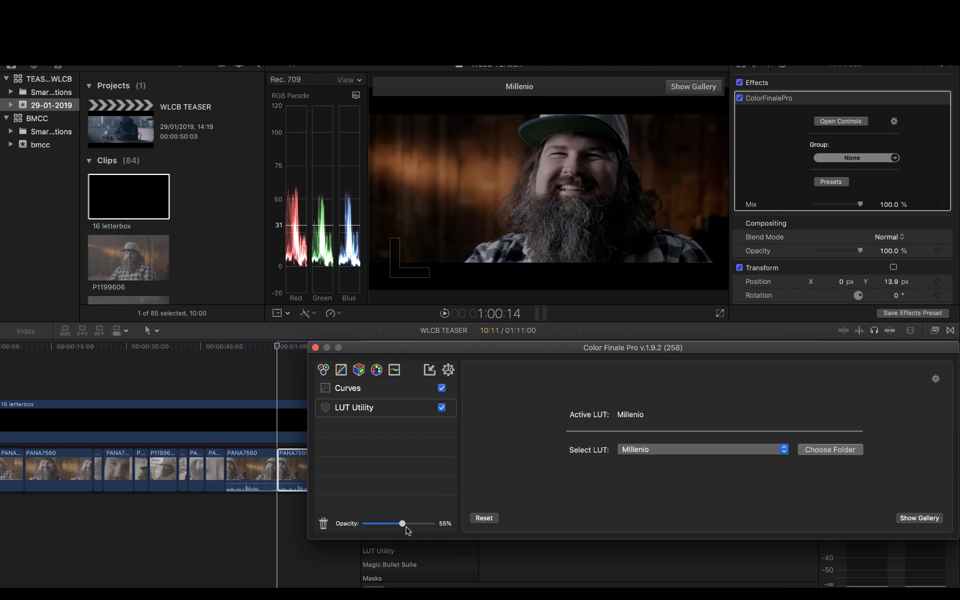
{"action": "mouse_move", "coordinate": [403, 524]}
{"action": "left_mouse_down"}
{"action": "mouse_move", "coordinate": [442, 524]}
{"action": "mouse_move", "coordinate": [362, 528]}
{"action": "mouse_move", "coordinate": [392, 534]}
{"action": "mouse_move", "coordinate": [377, 538]}
{"action": "mouse_move", "coordinate": [387, 537]}
{"action": "mouse_move", "coordinate": [353, 538]}
{"action": "mouse_move", "coordinate": [382, 528]}
{"action": "mouse_move", "coordinate": [349, 531]}
{"action": "mouse_move", "coordinate": [394, 526]}
{"action": "left_mouse_up"}
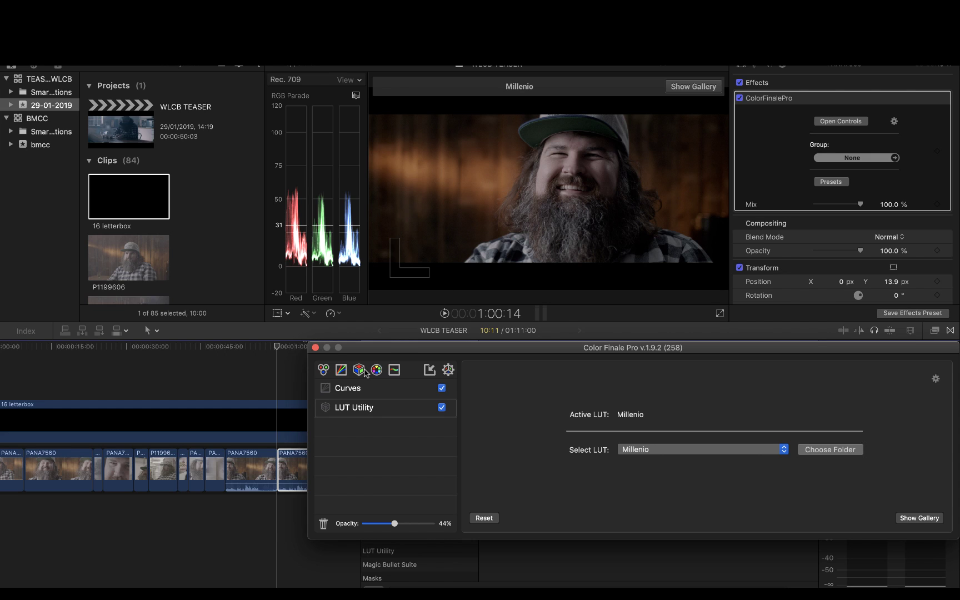
Step: Add a Color Wheels layer, warm the Gamma, trim red from Lift, and set Sat to 1.12
{"action": "left_click", "coordinate": [324, 371]}
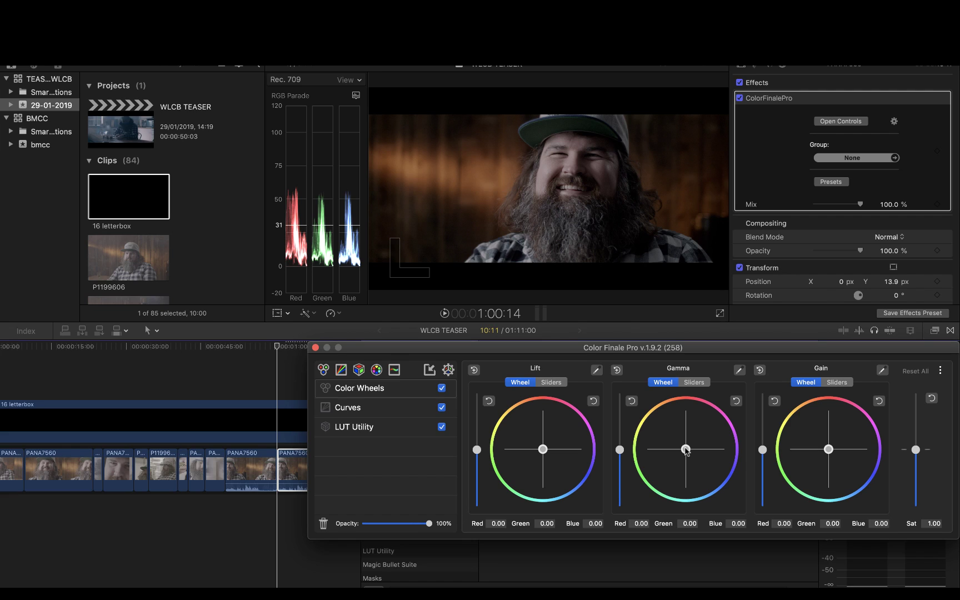
{"action": "left_click_drag", "start_coordinate": [687, 450], "coordinate": [664, 430]}
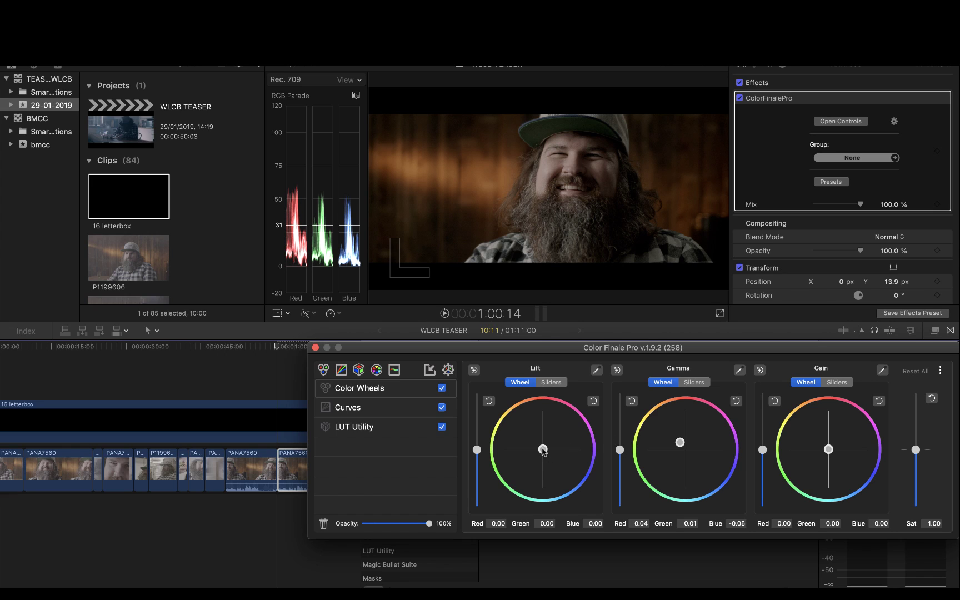
{"action": "left_click", "coordinate": [546, 454]}
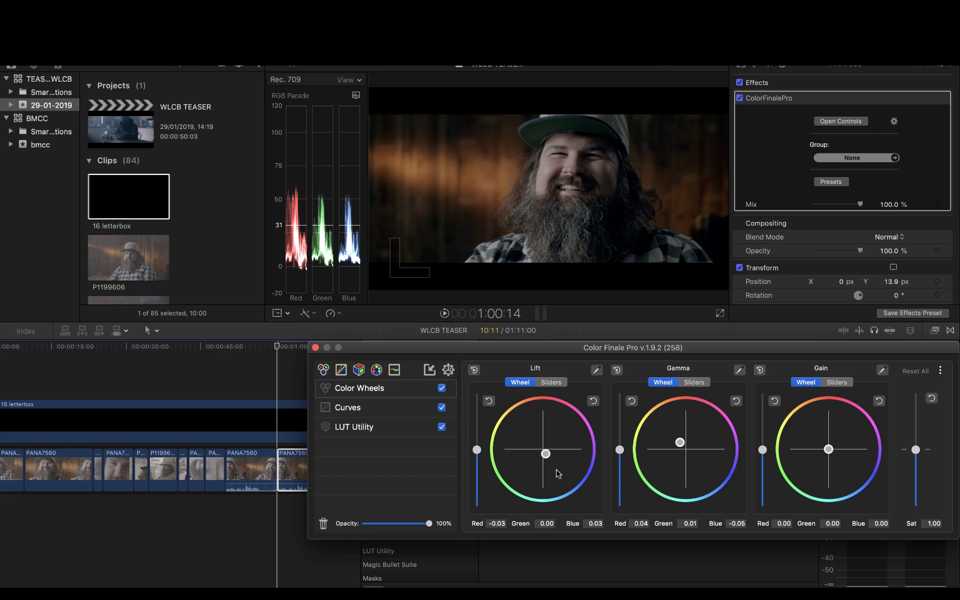
{"action": "left_click_drag", "start_coordinate": [557, 472], "coordinate": [477, 452]}
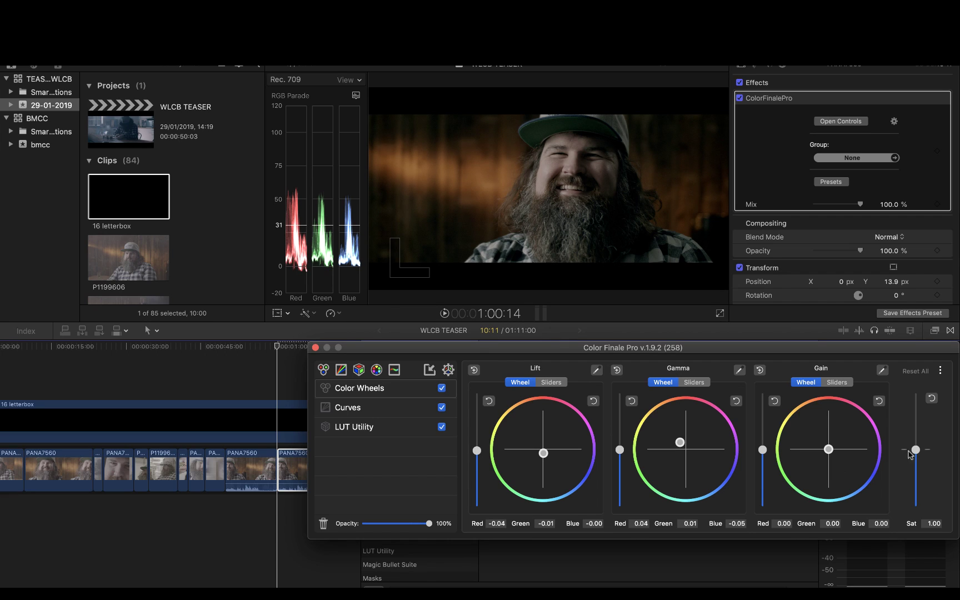
{"action": "left_click_drag", "start_coordinate": [918, 452], "coordinate": [918, 447]}
Step: Add a second Color Wheels layer at 16% opacity, pushing Gamma toward red and Lift slightly cyan
{"action": "left_click", "coordinate": [324, 370]}
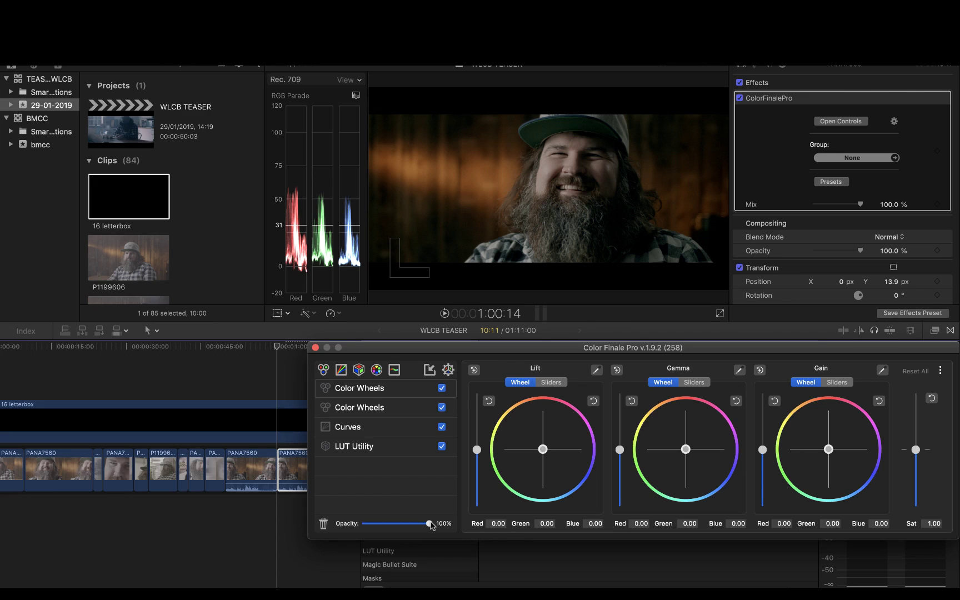
{"action": "left_click_drag", "start_coordinate": [432, 525], "coordinate": [381, 524]}
{"action": "left_click_drag", "start_coordinate": [379, 525], "coordinate": [377, 528]}
{"action": "left_click_drag", "start_coordinate": [678, 420], "coordinate": [648, 363]}
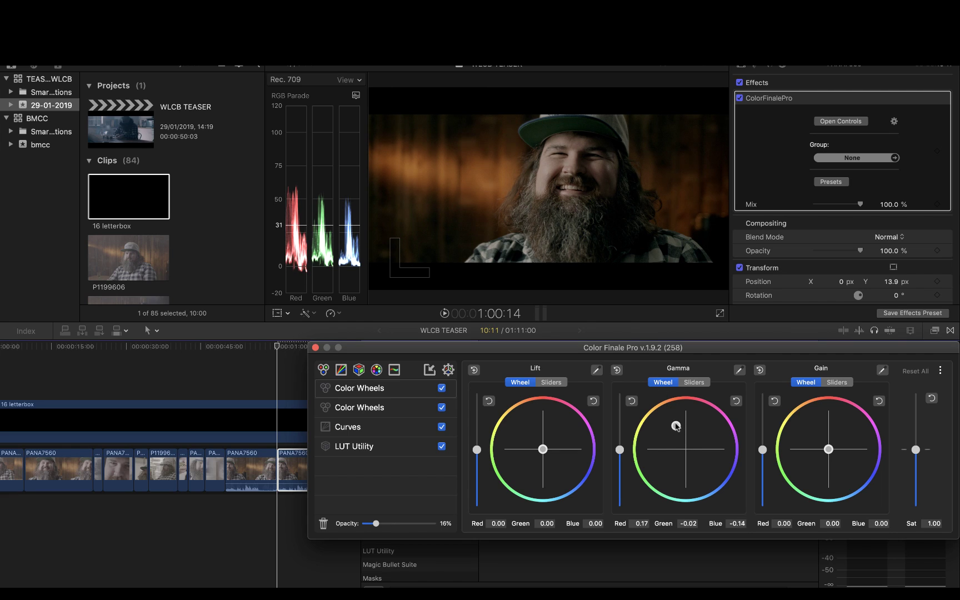
{"action": "left_click_drag", "start_coordinate": [678, 422], "coordinate": [667, 407]}
{"action": "left_click_drag", "start_coordinate": [544, 452], "coordinate": [560, 478]}
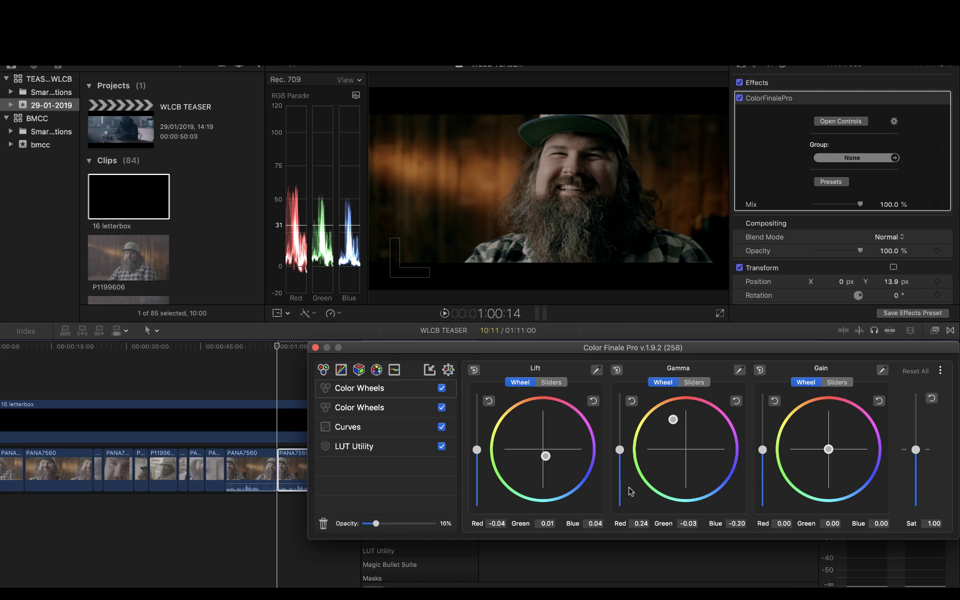
{"action": "left_click_drag", "start_coordinate": [674, 421], "coordinate": [673, 418]}
Step: Compare the layer at full and zero strength, resettle its opacity, and cool the Gain highlights
{"action": "left_click_drag", "start_coordinate": [377, 524], "coordinate": [493, 539]}
{"action": "left_click_drag", "start_coordinate": [428, 531], "coordinate": [376, 529]}
{"action": "left_click_drag", "start_coordinate": [377, 528], "coordinate": [377, 528]}
{"action": "left_click_drag", "start_coordinate": [829, 451], "coordinate": [848, 488]}
{"action": "left_click_drag", "start_coordinate": [763, 451], "coordinate": [763, 446]}
Step: Add an HSL Curves layer with three Sat vs Luma points and the dark end dragged down
{"action": "left_click", "coordinate": [395, 370]}
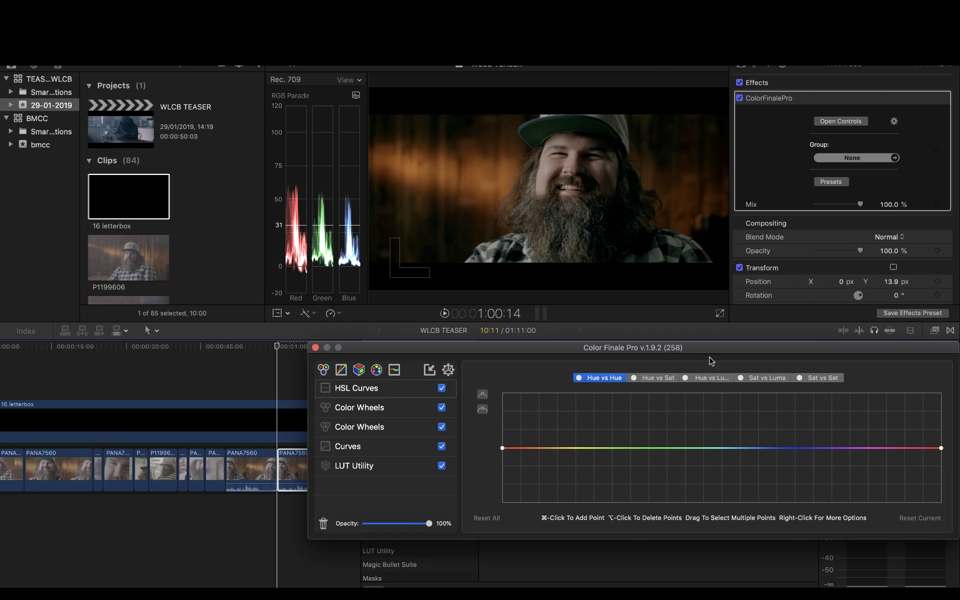
{"action": "left_click", "coordinate": [771, 378]}
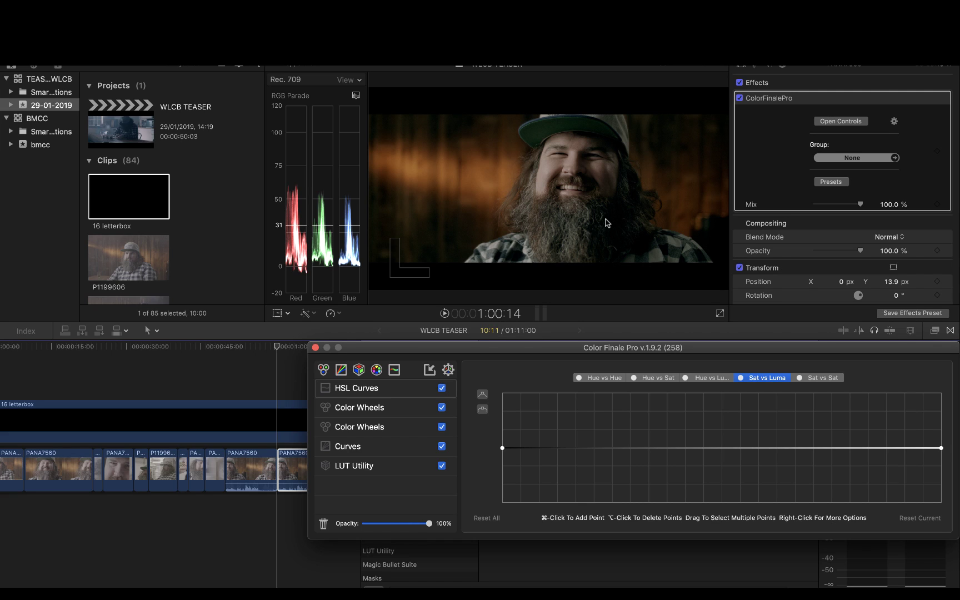
{"action": "left_click", "coordinate": [542, 448], "text": "super"}
{"action": "left_click", "coordinate": [576, 448], "text": "super"}
{"action": "left_click", "coordinate": [614, 448], "text": "super"}
{"action": "left_click_drag", "start_coordinate": [502, 449], "coordinate": [502, 414]}
{"action": "left_click_drag", "start_coordinate": [494, 502], "coordinate": [498, 423]}
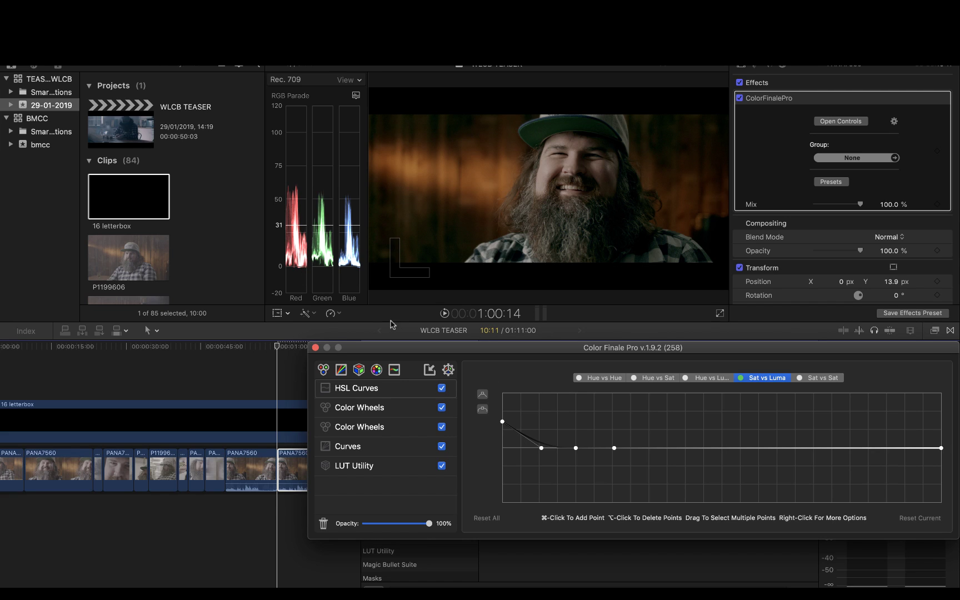
{"action": "left_click_drag", "start_coordinate": [502, 425], "coordinate": [493, 487]}
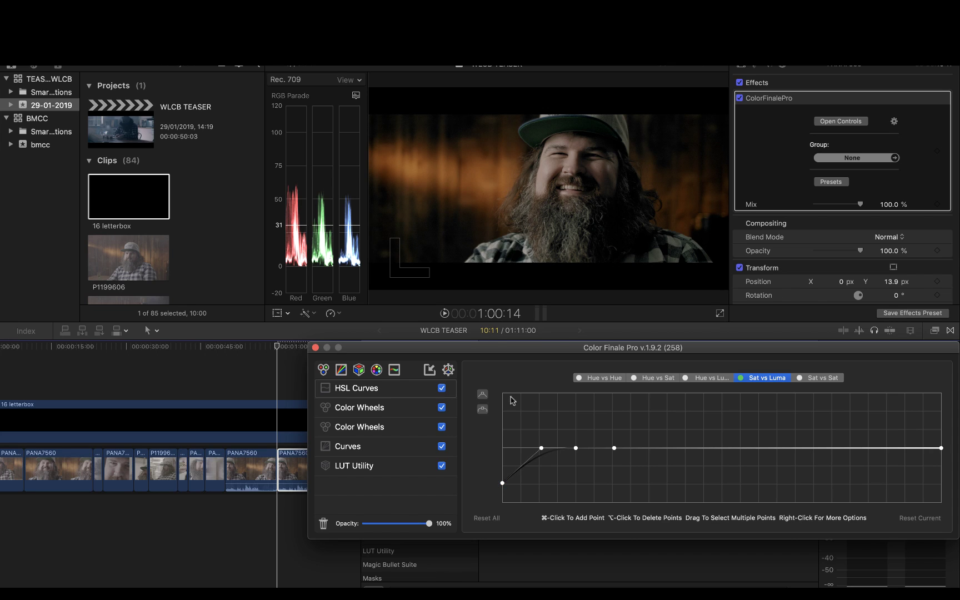
Step: Toggle the second wheels, LUT and first wheels layers off and on to compare
{"action": "left_click", "coordinate": [442, 427]}
{"action": "left_click", "coordinate": [441, 427]}
{"action": "left_click", "coordinate": [442, 466]}
{"action": "left_click", "coordinate": [442, 466]}
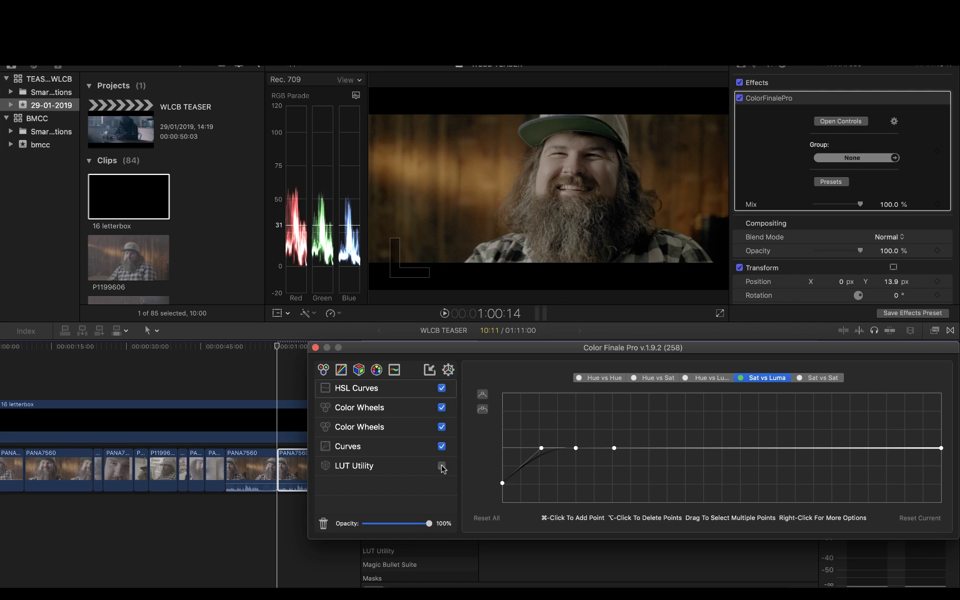
{"action": "left_click", "coordinate": [442, 465]}
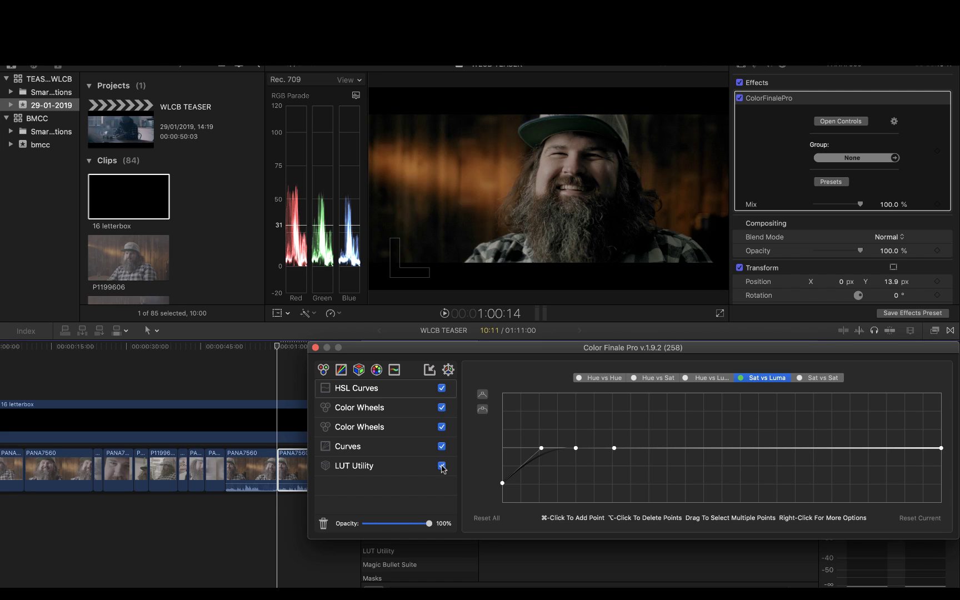
{"action": "left_click", "coordinate": [442, 427]}
{"action": "left_click", "coordinate": [442, 427]}
{"action": "left_click", "coordinate": [442, 407]}
{"action": "left_click", "coordinate": [442, 407]}
{"action": "left_click", "coordinate": [442, 407]}
{"action": "left_click", "coordinate": [442, 408]}
{"action": "left_click", "coordinate": [442, 408]}
{"action": "left_click", "coordinate": [442, 407]}
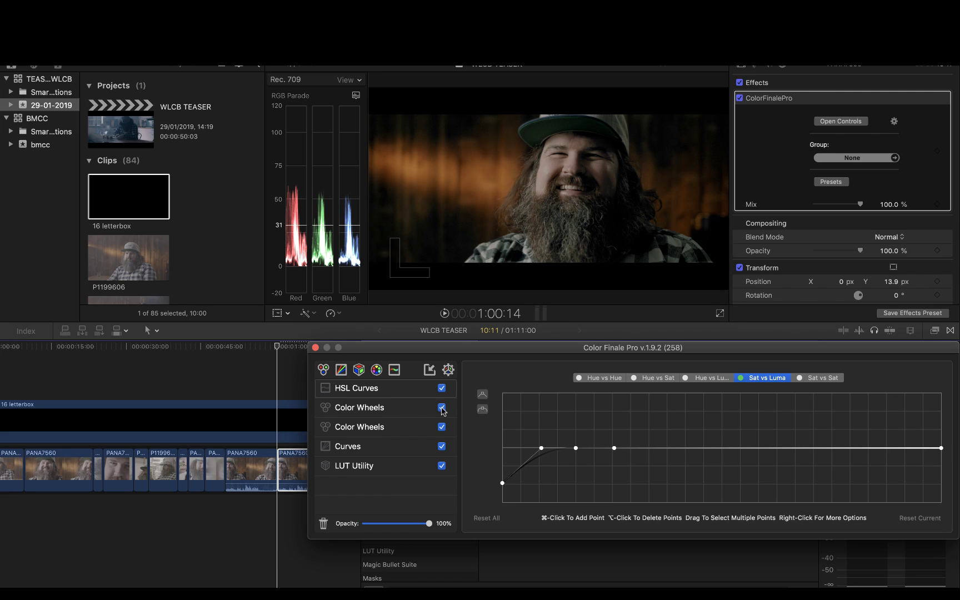
Step: Set the first Color Wheels layer to 24% opacity, compare HSL Curves, and show its Hue vs Sat curve
{"action": "left_click", "coordinate": [408, 412]}
{"action": "left_click_drag", "start_coordinate": [430, 524], "coordinate": [386, 529]}
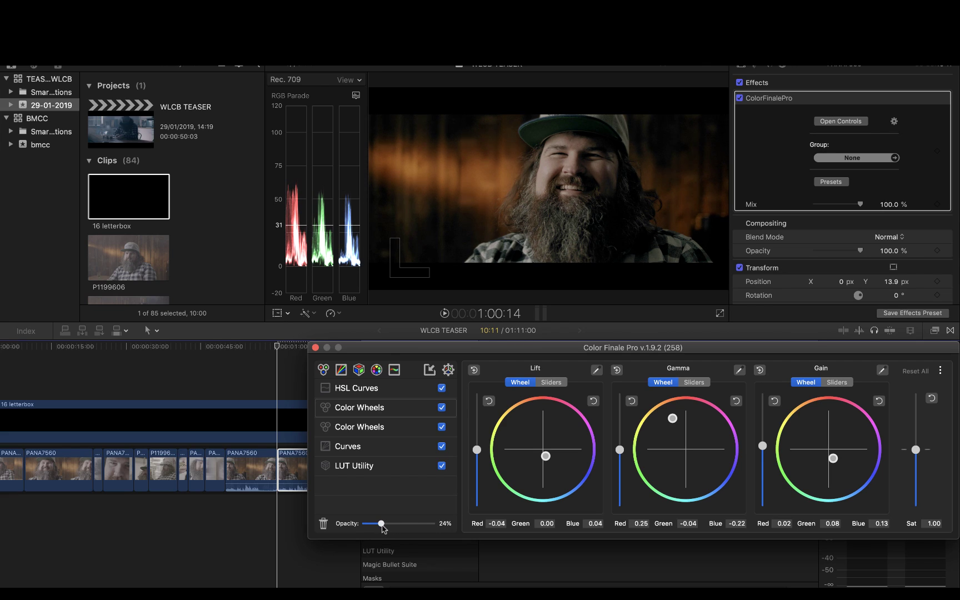
{"action": "left_click", "coordinate": [368, 389]}
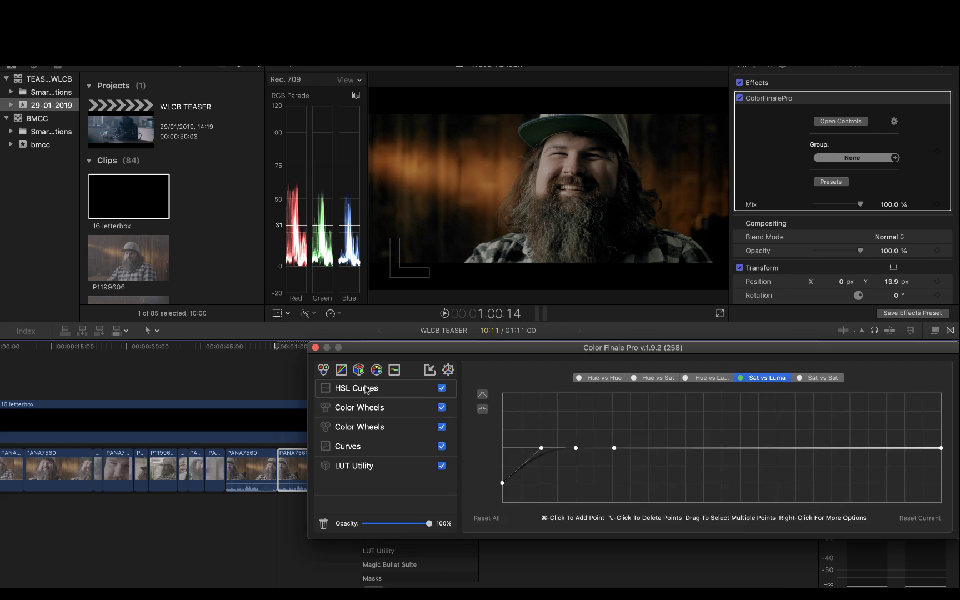
{"action": "left_click", "coordinate": [441, 388]}
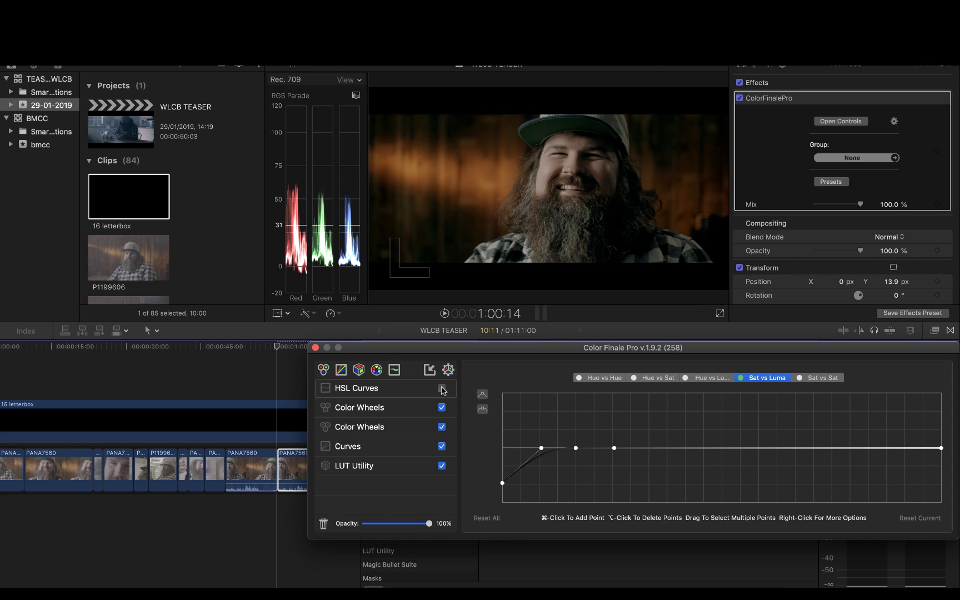
{"action": "left_click", "coordinate": [442, 388]}
{"action": "left_click", "coordinate": [442, 388]}
{"action": "left_click", "coordinate": [442, 388]}
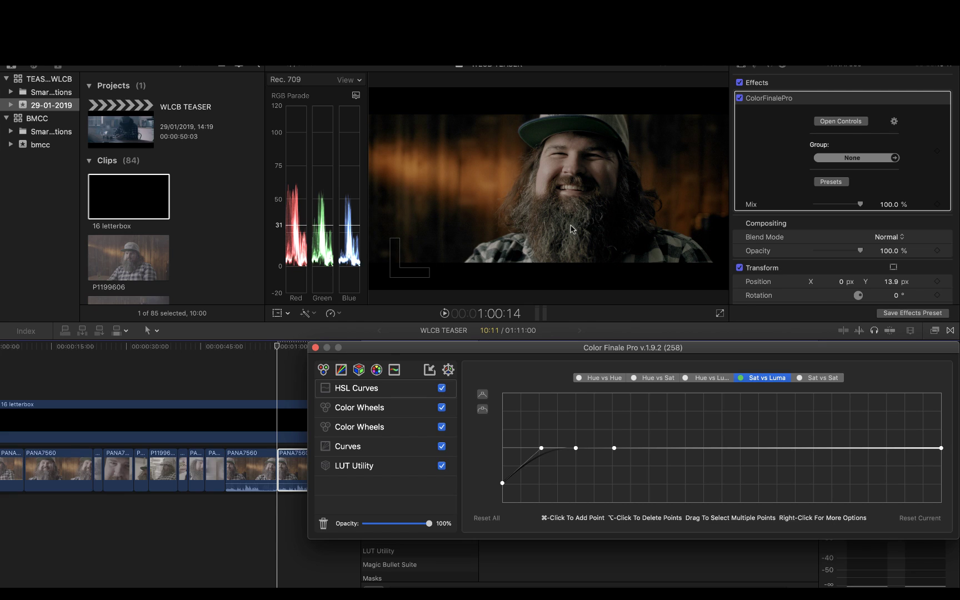
{"action": "left_click", "coordinate": [657, 378]}
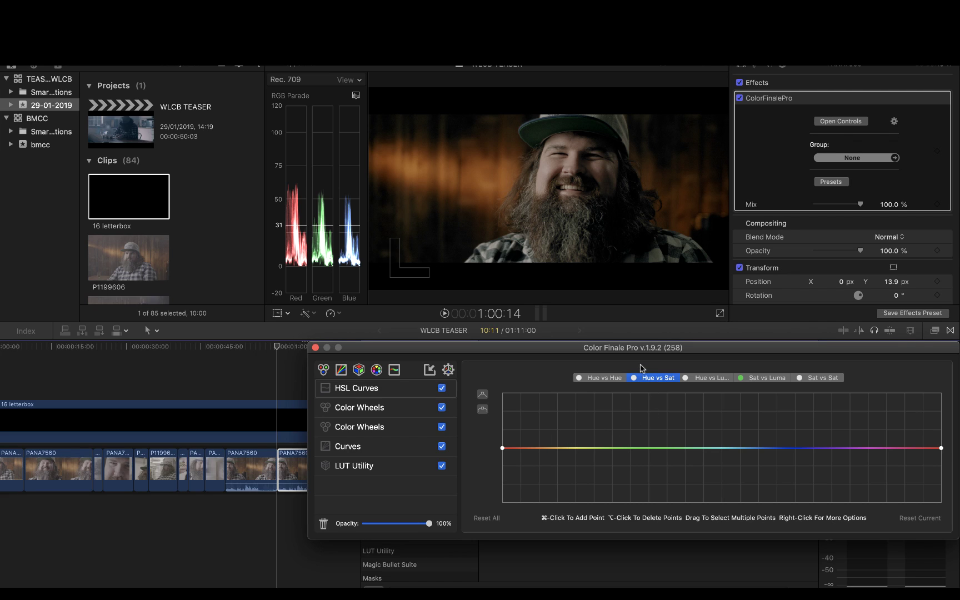
Step: Add several control points along the Hue vs Hue curve and nudge the red-hue point
{"action": "left_click", "coordinate": [603, 378]}
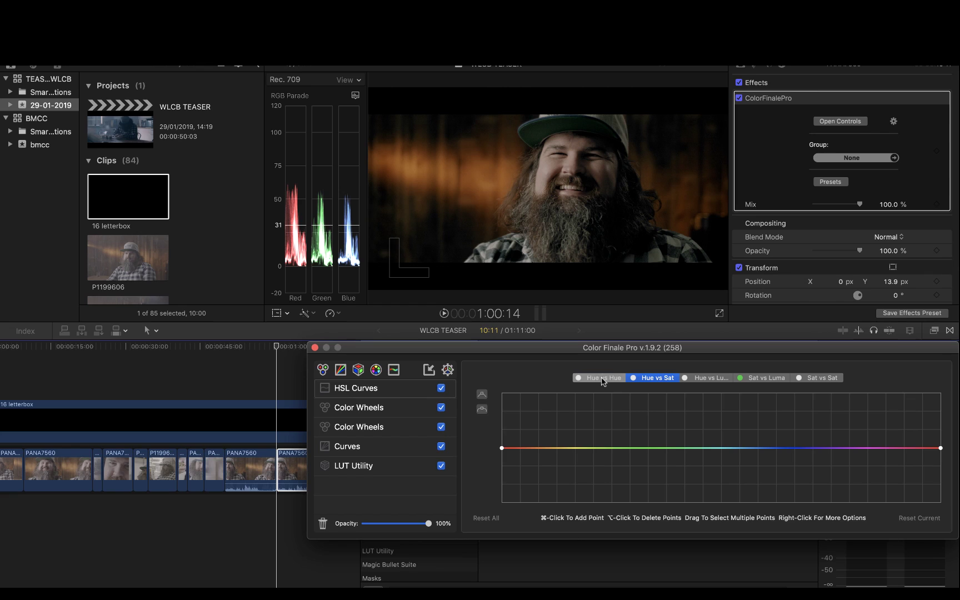
{"action": "left_click", "coordinate": [568, 448], "text": "super"}
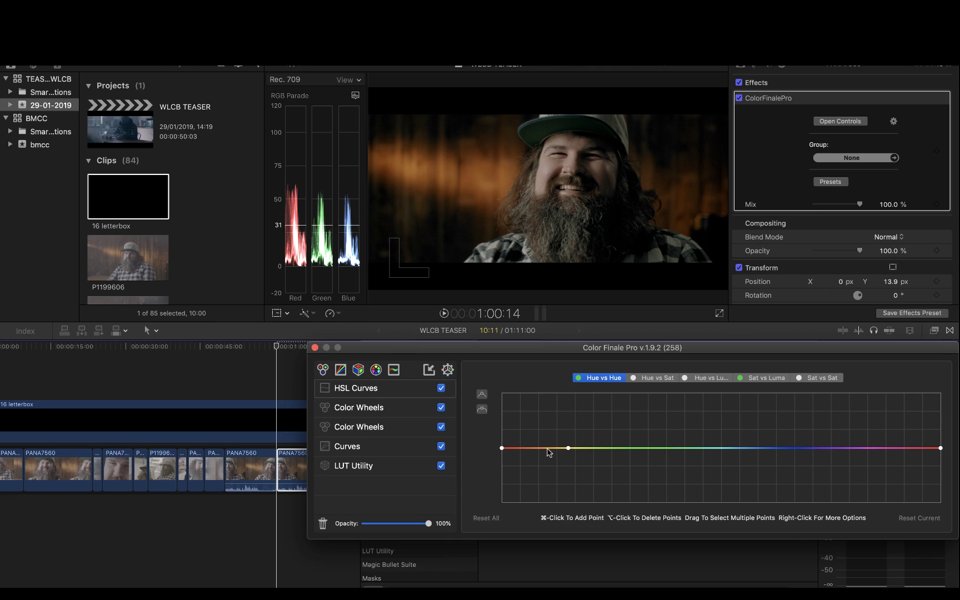
{"action": "left_click", "coordinate": [548, 448], "text": "super"}
{"action": "left_click", "coordinate": [916, 448], "text": "super"}
{"action": "left_click", "coordinate": [518, 448], "text": "super"}
{"action": "left_click_drag", "start_coordinate": [518, 449], "coordinate": [518, 446]}
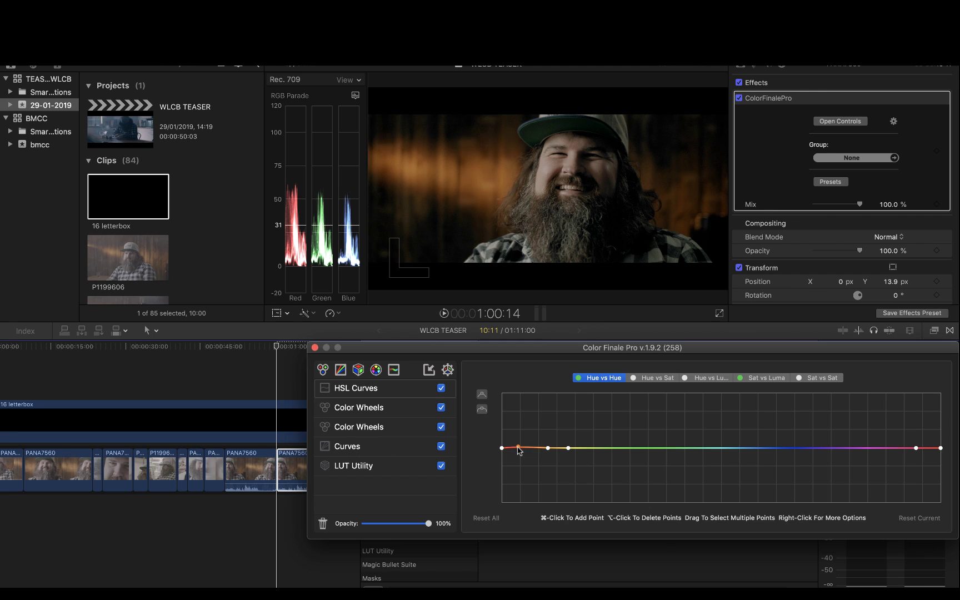
Step: Refine the red-hue point so the curve keeps only a slight dip
{"action": "left_click", "coordinate": [465, 166]}
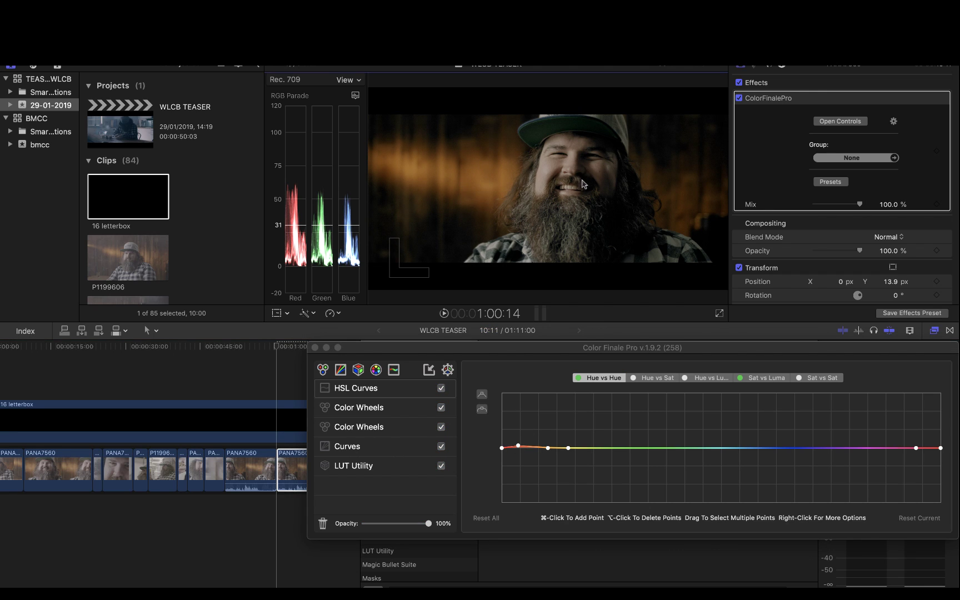
{"action": "left_click", "coordinate": [519, 447]}
{"action": "left_click_drag", "start_coordinate": [519, 447], "coordinate": [520, 450]}
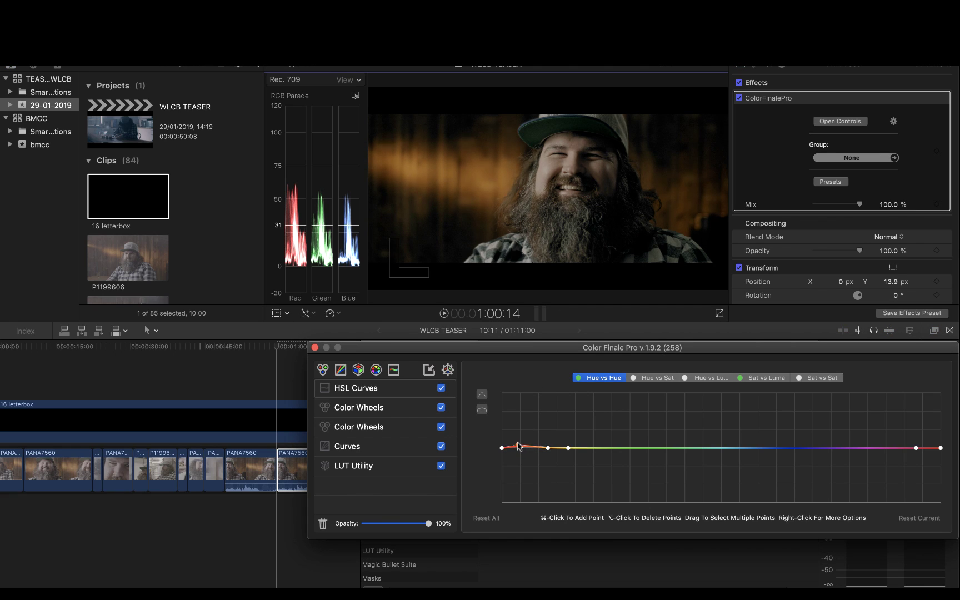
{"action": "left_click_drag", "start_coordinate": [518, 444], "coordinate": [519, 446]}
{"action": "left_click_drag", "start_coordinate": [520, 446], "coordinate": [520, 449]}
Step: Add four control points to the Hue vs Luma curve and lift the red hues' luminance slightly
{"action": "left_click", "coordinate": [711, 377]}
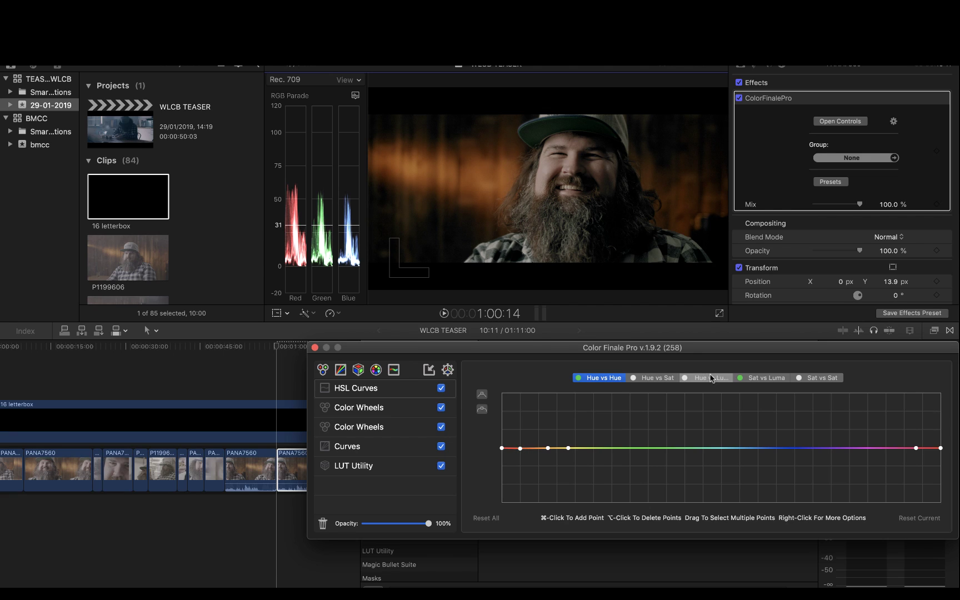
{"action": "left_click", "coordinate": [574, 448], "text": "super"}
{"action": "left_click", "coordinate": [550, 448], "text": "super"}
{"action": "left_click", "coordinate": [526, 448], "text": "super"}
{"action": "left_click", "coordinate": [918, 448], "text": "super"}
{"action": "left_click_drag", "start_coordinate": [526, 448], "coordinate": [526, 448]}
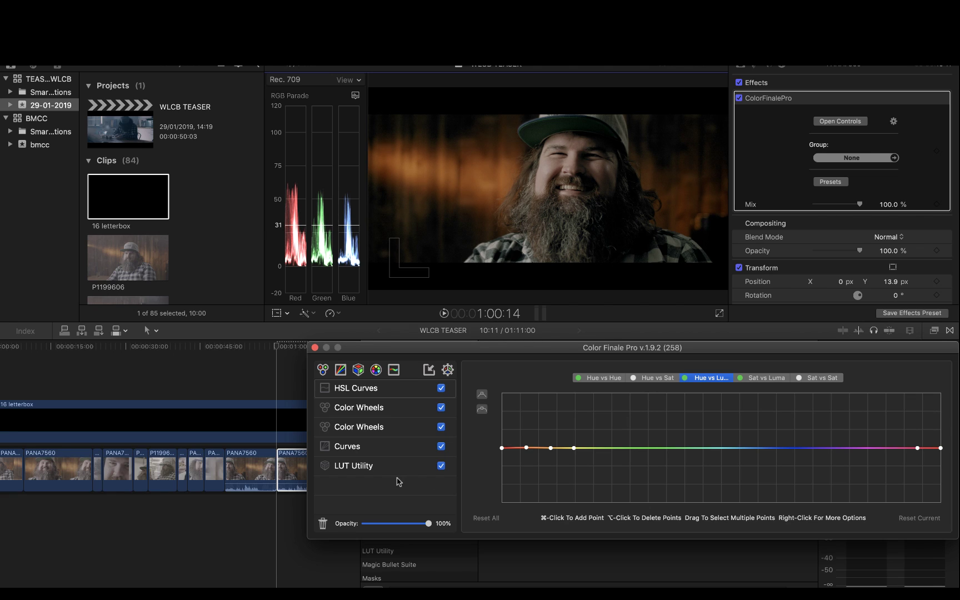
Step: Lower the Millenio LUT Utility layer's opacity to about 27%
{"action": "left_click", "coordinate": [367, 449]}
{"action": "left_click", "coordinate": [362, 469]}
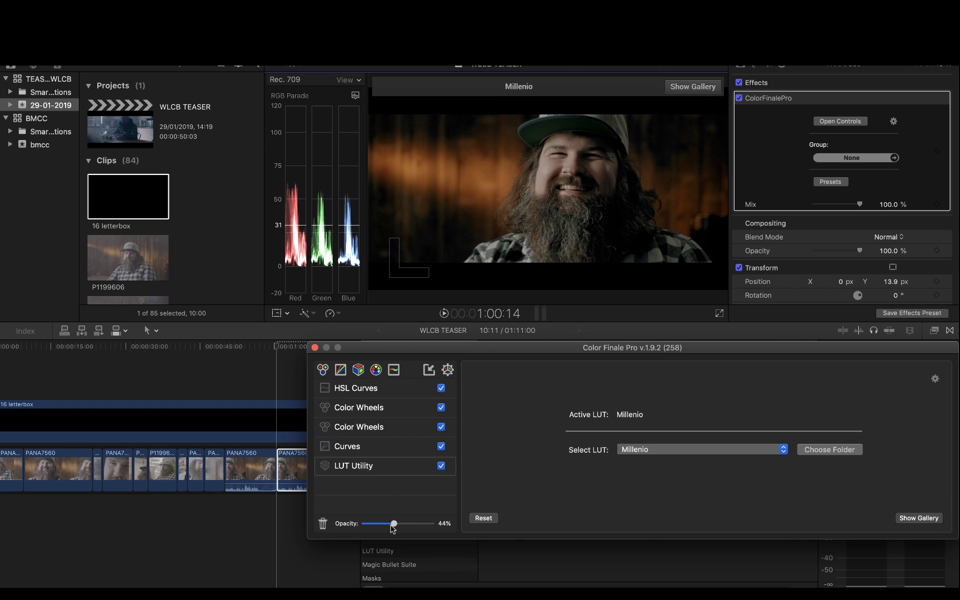
{"action": "mouse_move", "coordinate": [393, 526]}
{"action": "left_mouse_down"}
{"action": "mouse_move", "coordinate": [367, 528]}
{"action": "mouse_move", "coordinate": [393, 528]}
{"action": "left_mouse_up"}
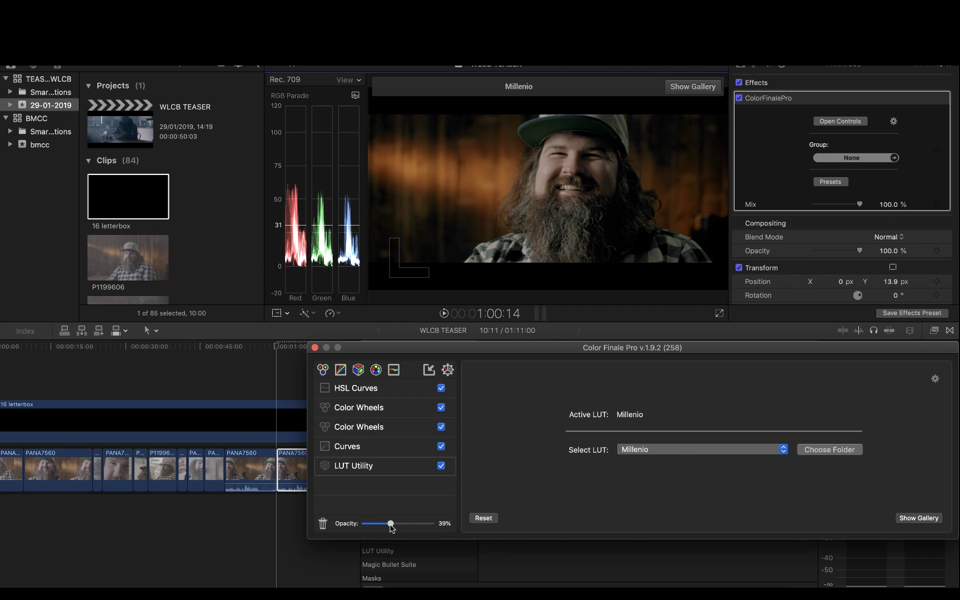
{"action": "left_click_drag", "start_coordinate": [390, 524], "coordinate": [381, 523]}
Step: Switch off the Color Wheels, HSL Curves and Curves layers to view the ungraded clip
{"action": "left_click", "coordinate": [359, 407]}
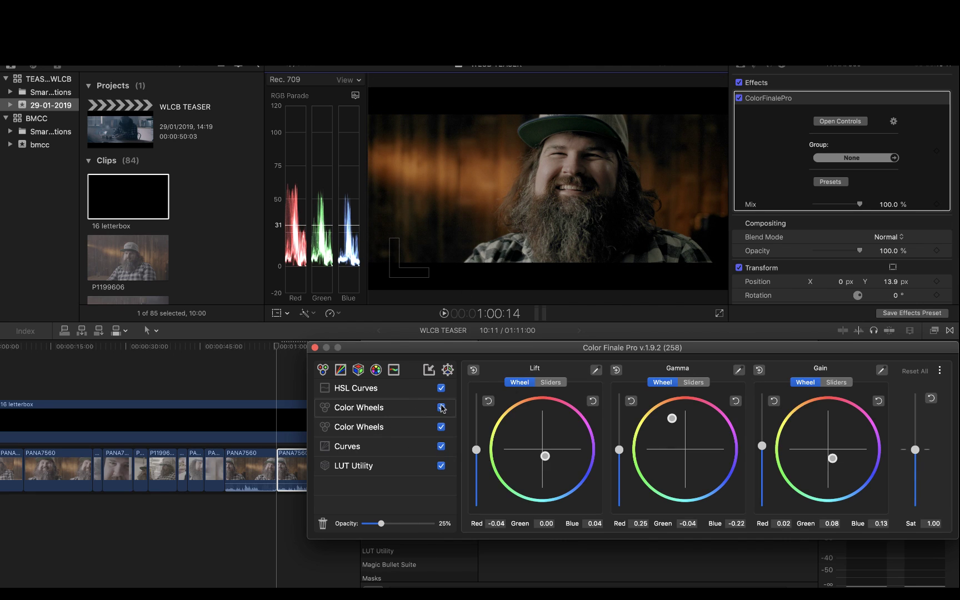
{"action": "left_click", "coordinate": [442, 408]}
{"action": "left_click", "coordinate": [442, 389]}
{"action": "left_click", "coordinate": [442, 427]}
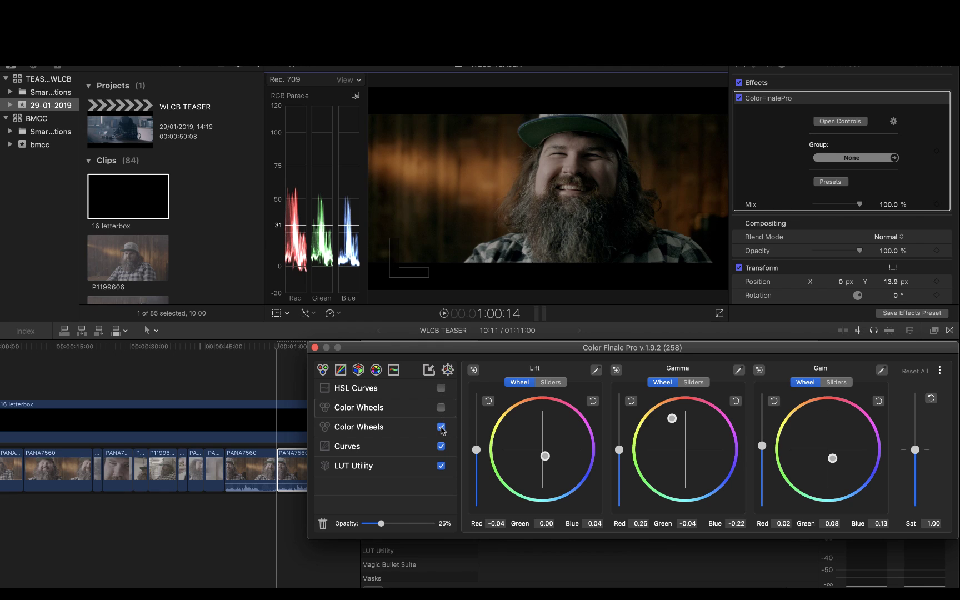
{"action": "left_click", "coordinate": [440, 447]}
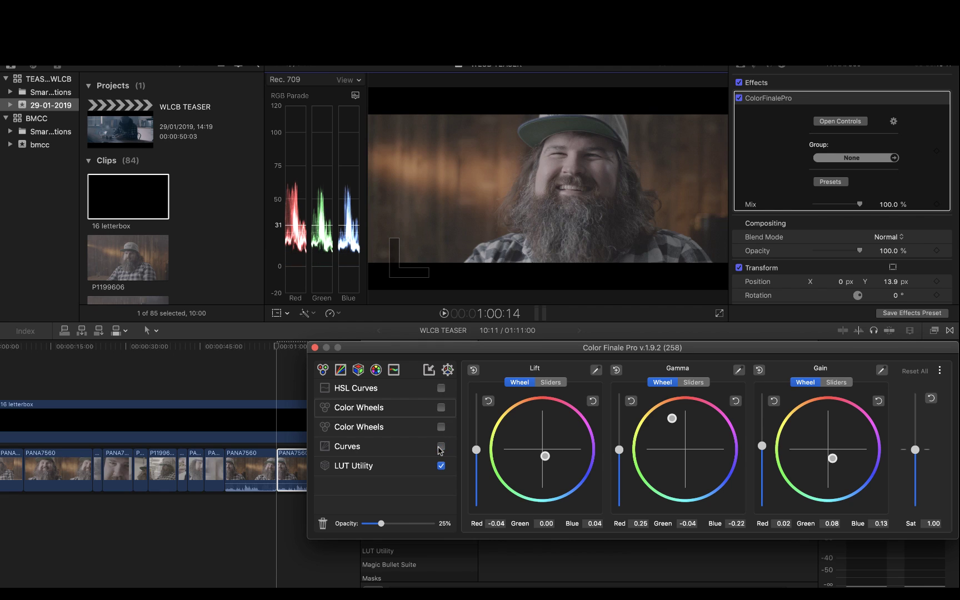
Step: Re-enable the Curves, both Color Wheels and HSL Curves layers
{"action": "left_click", "coordinate": [442, 448]}
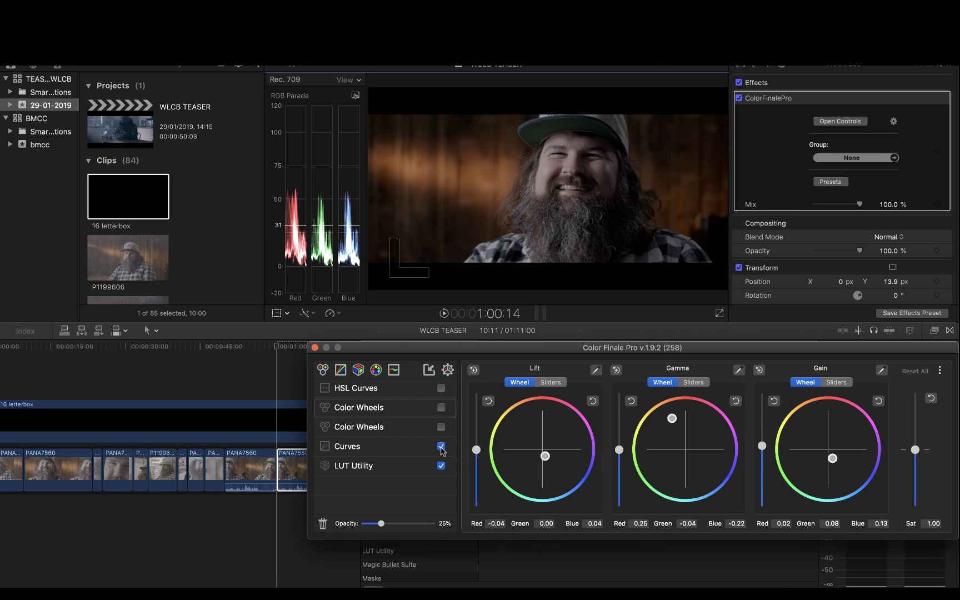
{"action": "left_click", "coordinate": [442, 427]}
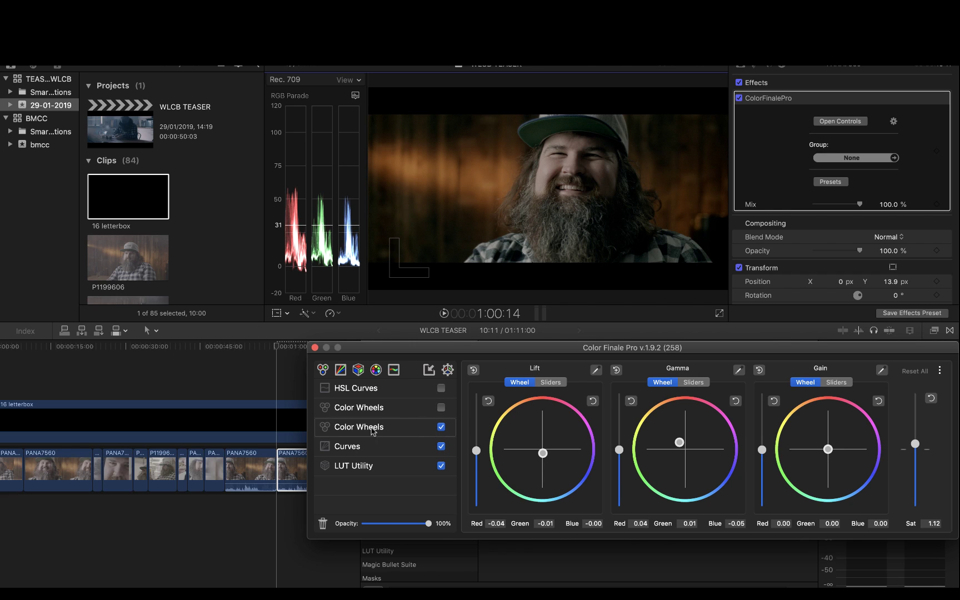
{"action": "left_click", "coordinate": [441, 408]}
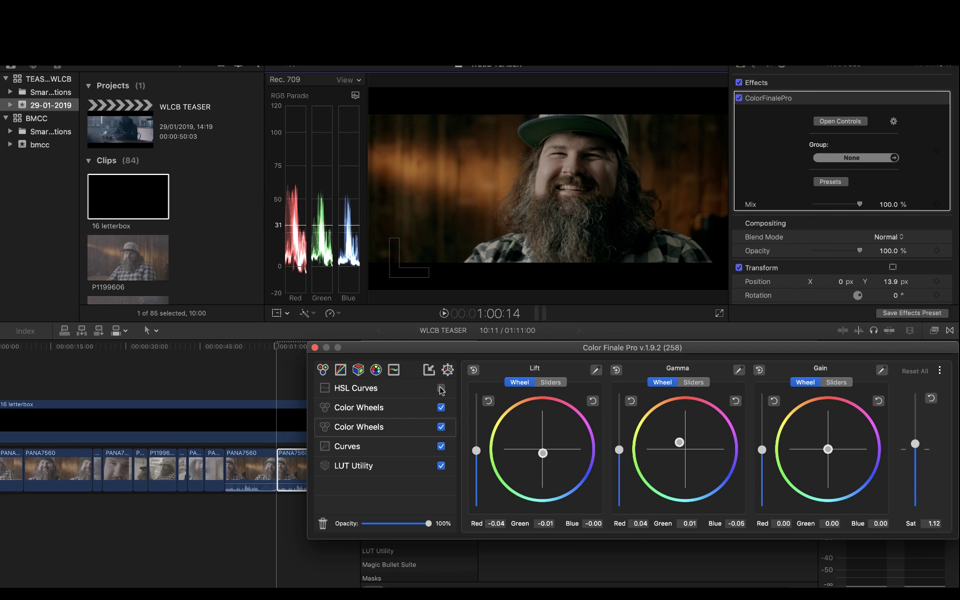
{"action": "left_click", "coordinate": [441, 388]}
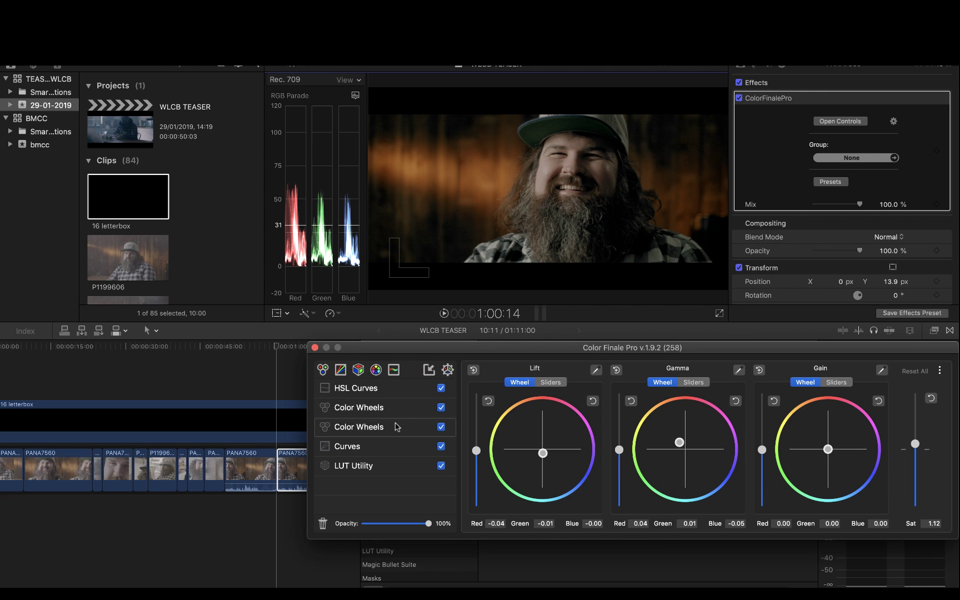
Step: Move the playhead to 01:11:00 on the seated interview clip PANA7553
{"action": "left_click", "coordinate": [272, 346]}
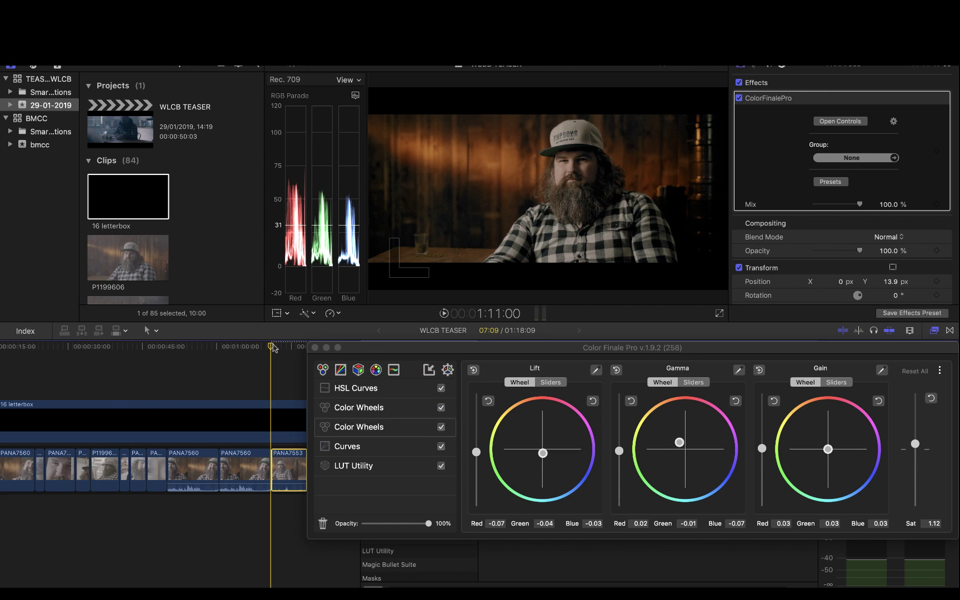